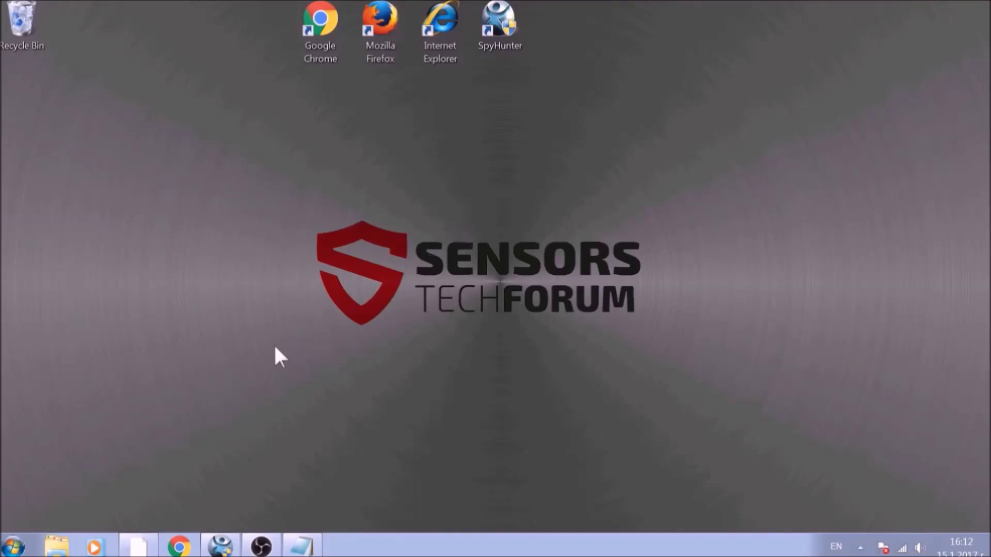
Run APPWIZ.CPL from the Win+R box, centred on screen, to open Programs and Features
{"action": "key", "text": "super+r"}
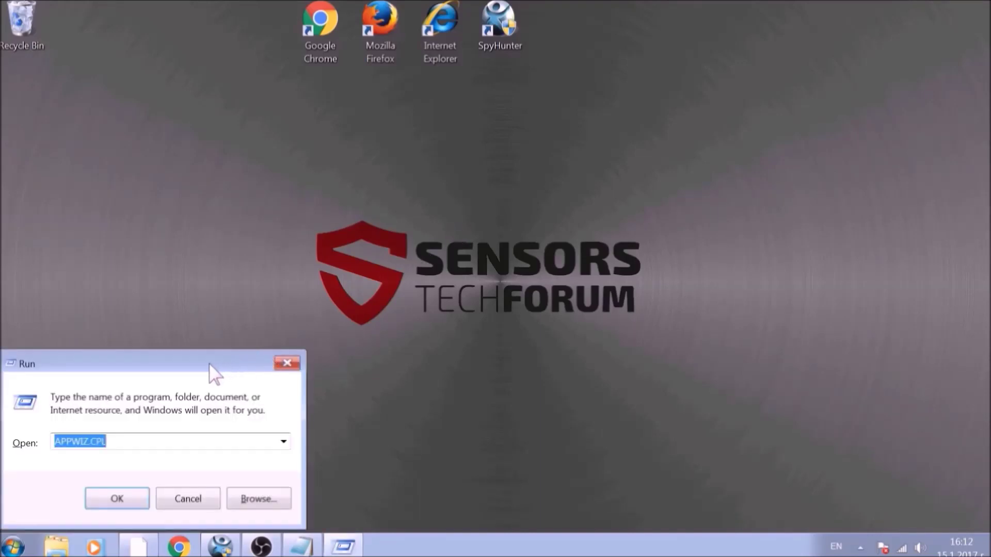
{"action": "left_click_drag", "start_coordinate": [215, 373], "coordinate": [503, 212]}
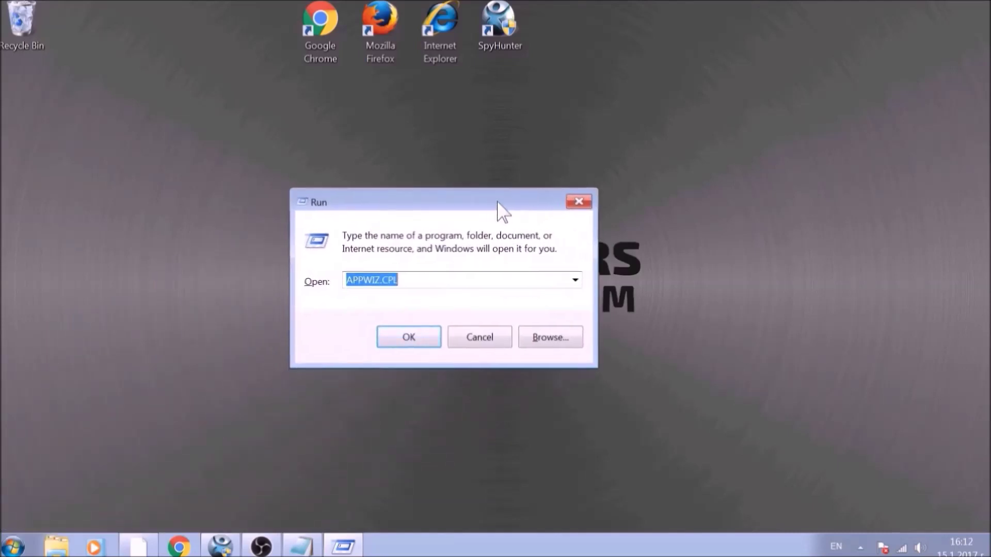
{"action": "type", "text": "APPWIZ"}
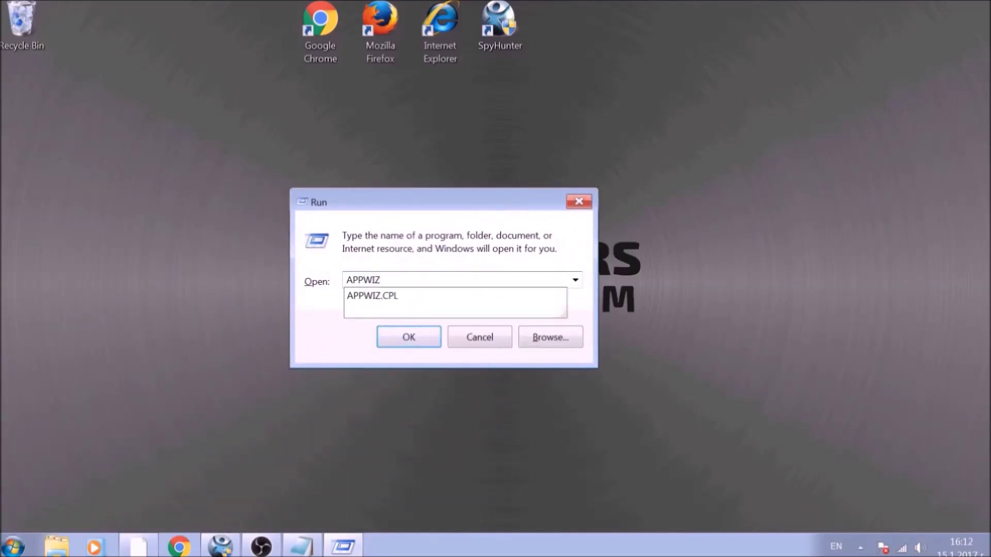
{"action": "type", "text": ".CPL"}
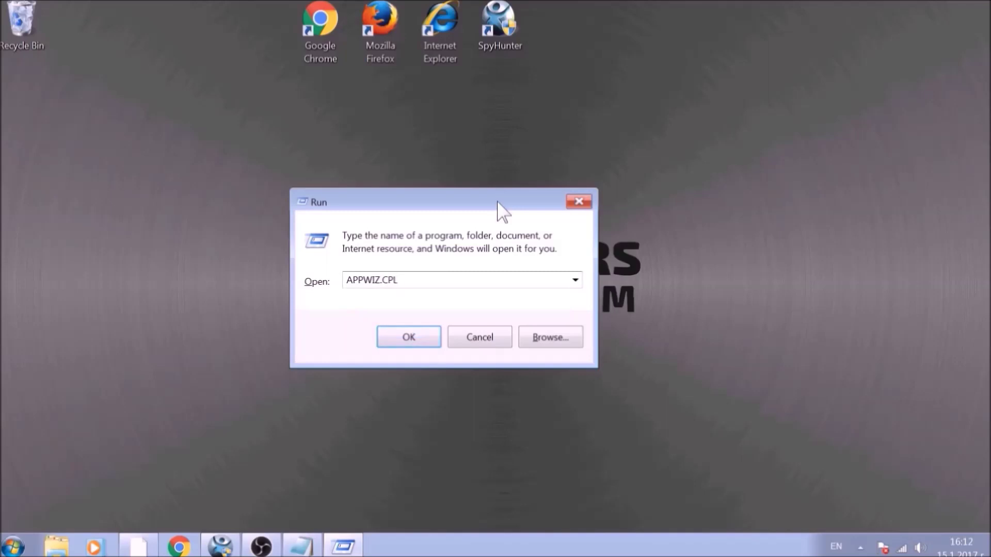
{"action": "left_click", "coordinate": [404, 337]}
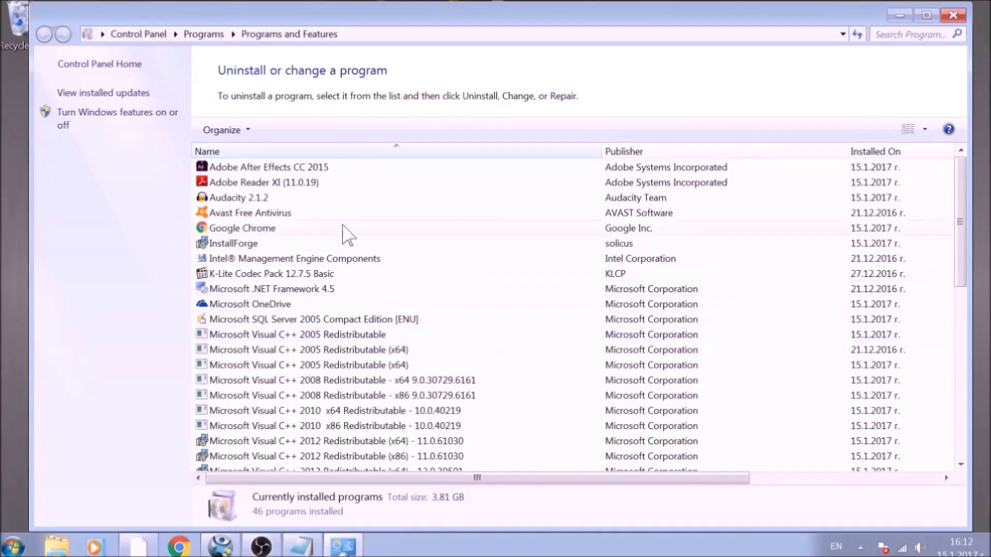
Find SUSPICIOUS PROGRAM in the list, uninstall it, and acknowledge the success message
{"action": "scroll", "coordinate": [345, 223], "scroll_direction": "down", "scroll_amount": 1}
{"action": "scroll", "coordinate": [350, 287], "scroll_direction": "down", "scroll_amount": 8}
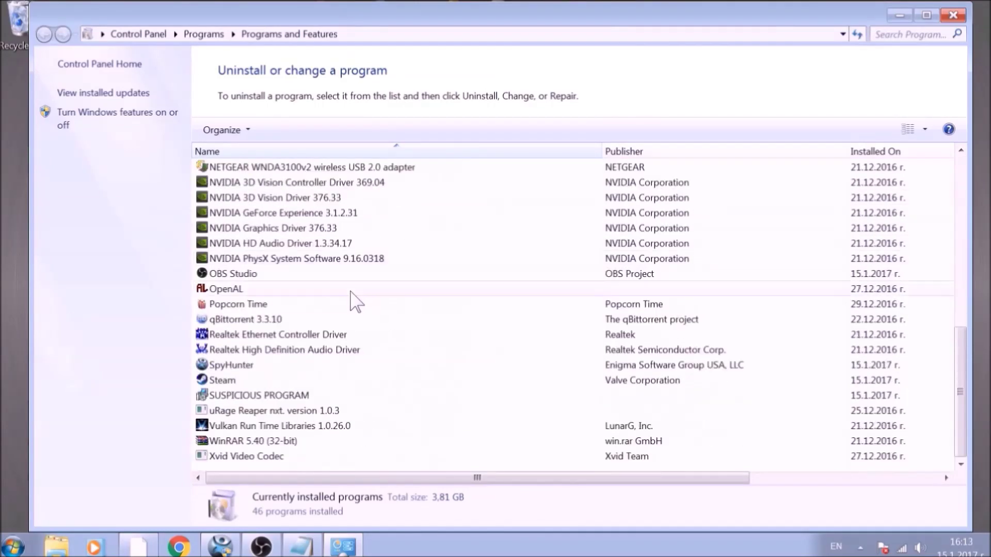
{"action": "left_click", "coordinate": [333, 395]}
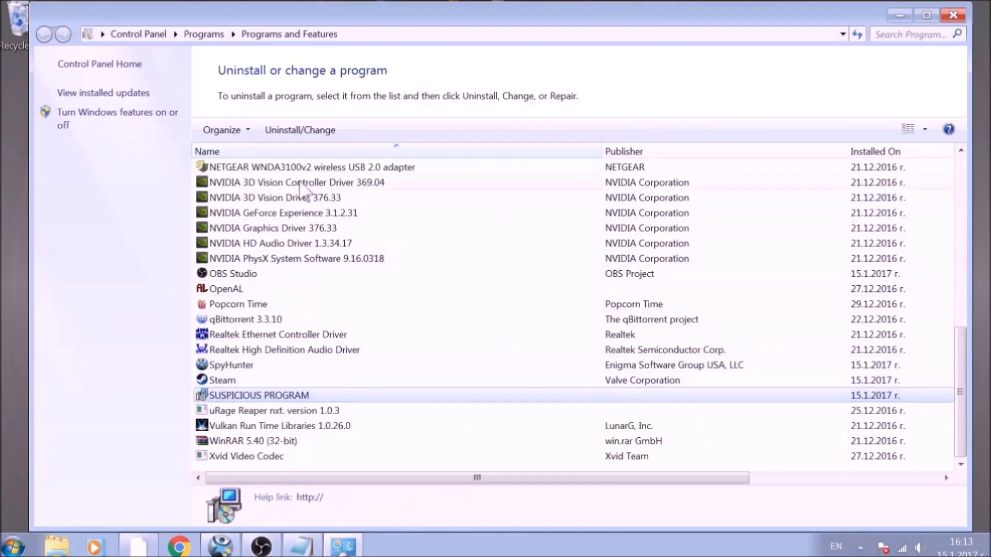
{"action": "left_click", "coordinate": [305, 130]}
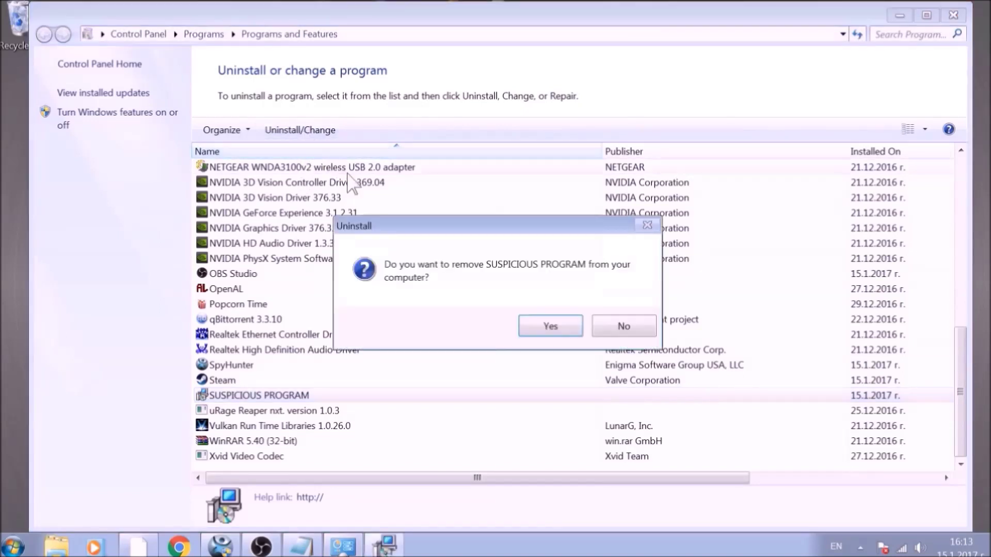
{"action": "left_click", "coordinate": [550, 326]}
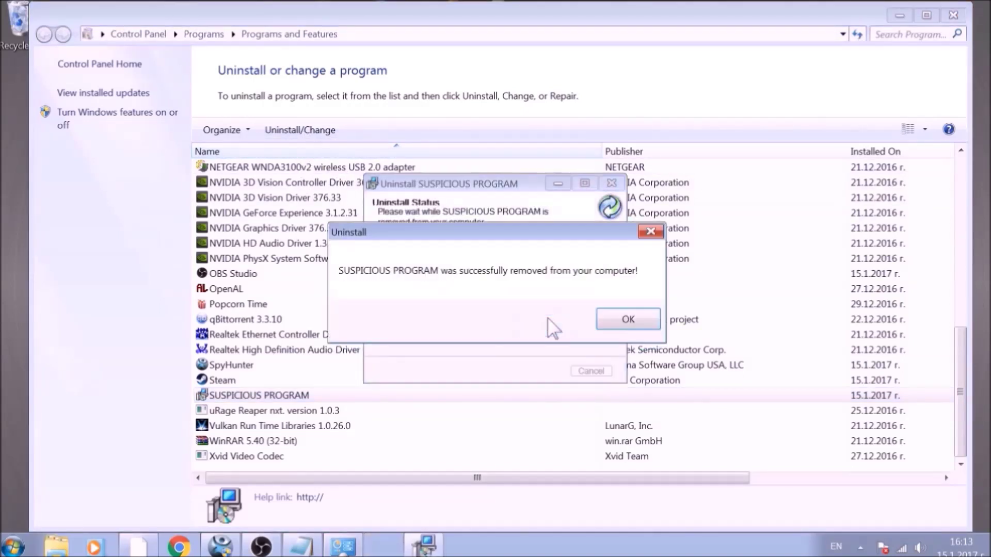
{"action": "left_click", "coordinate": [617, 318]}
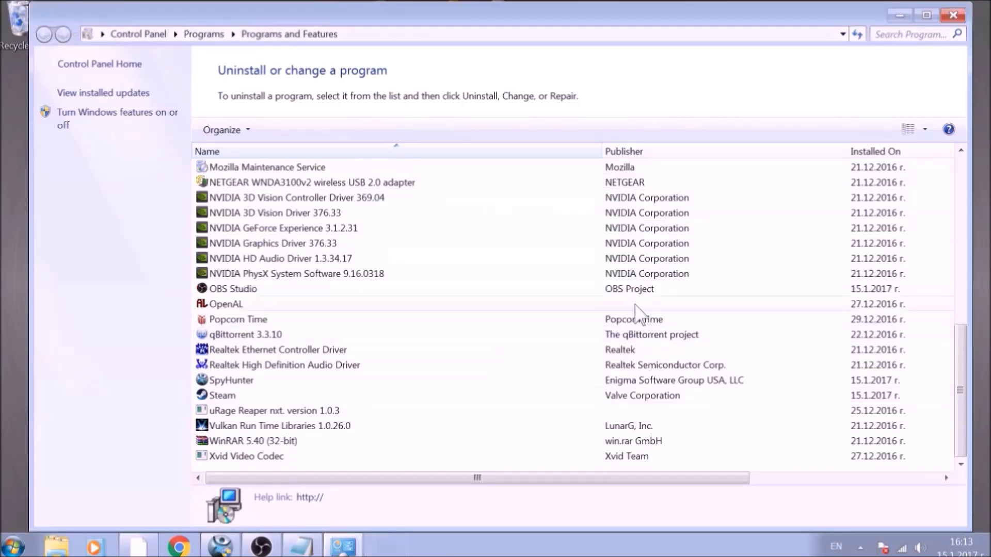
Close Programs and Features, launch Chrome, and go to chrome://net-internals/#DNS
{"action": "left_click", "coordinate": [953, 15]}
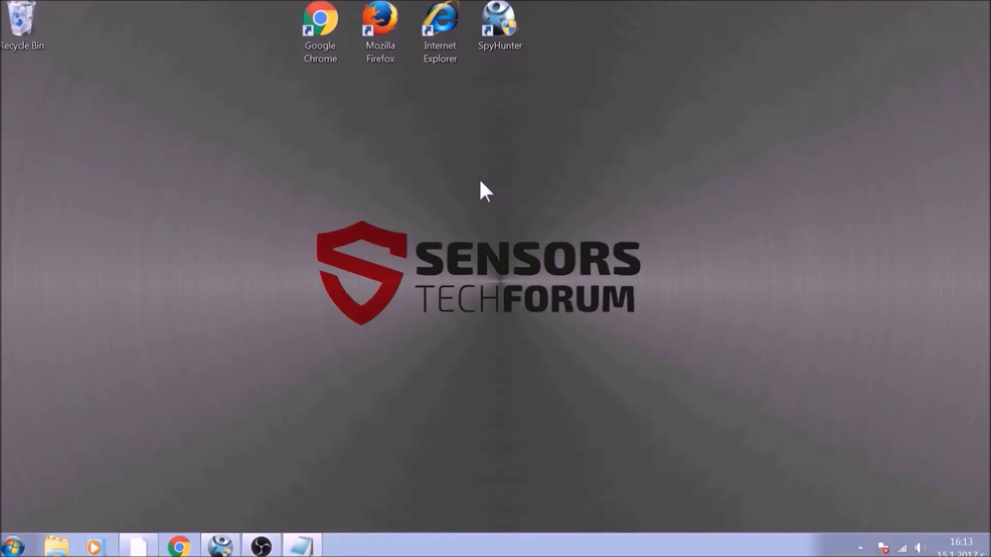
{"action": "double_click", "coordinate": [333, 34]}
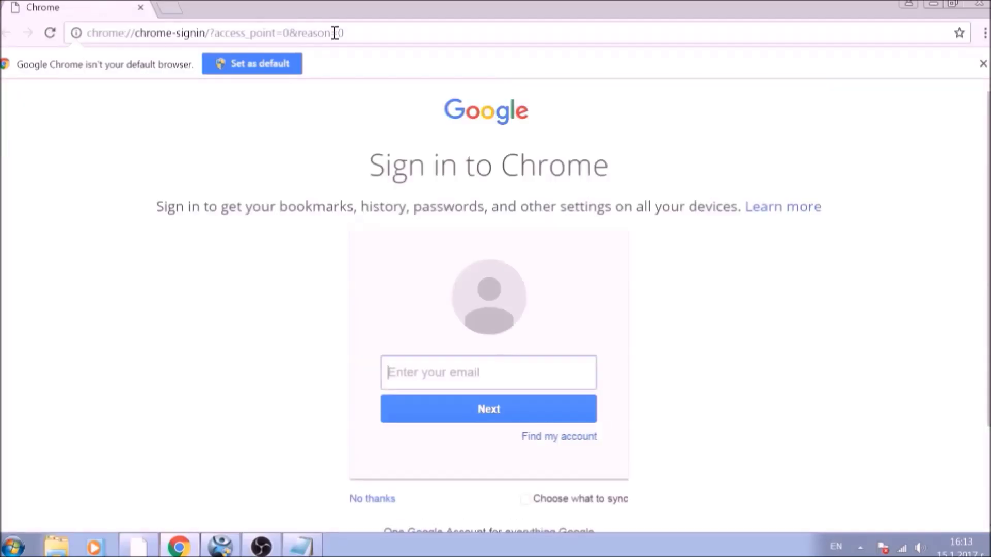
{"action": "left_click", "coordinate": [349, 32]}
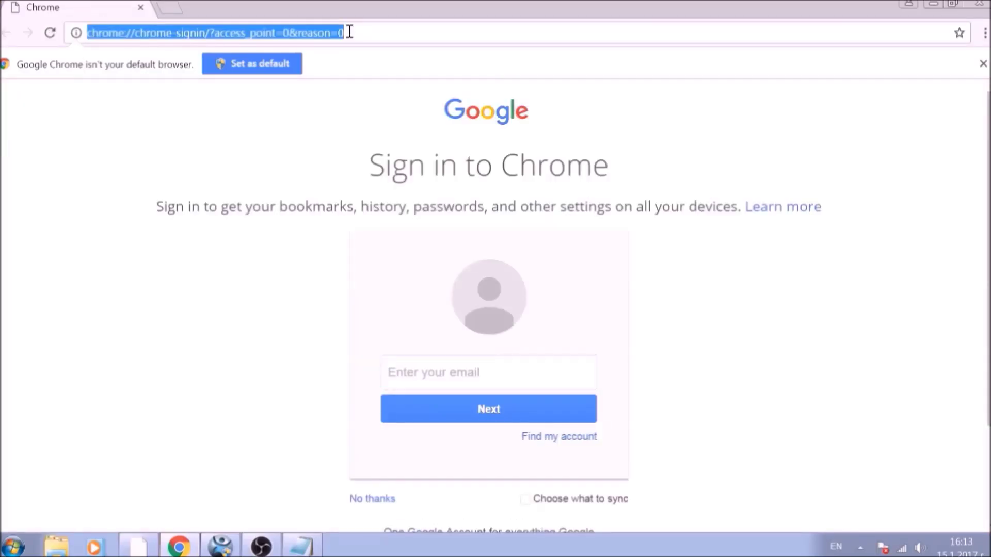
{"action": "type", "text": "CHROME"}
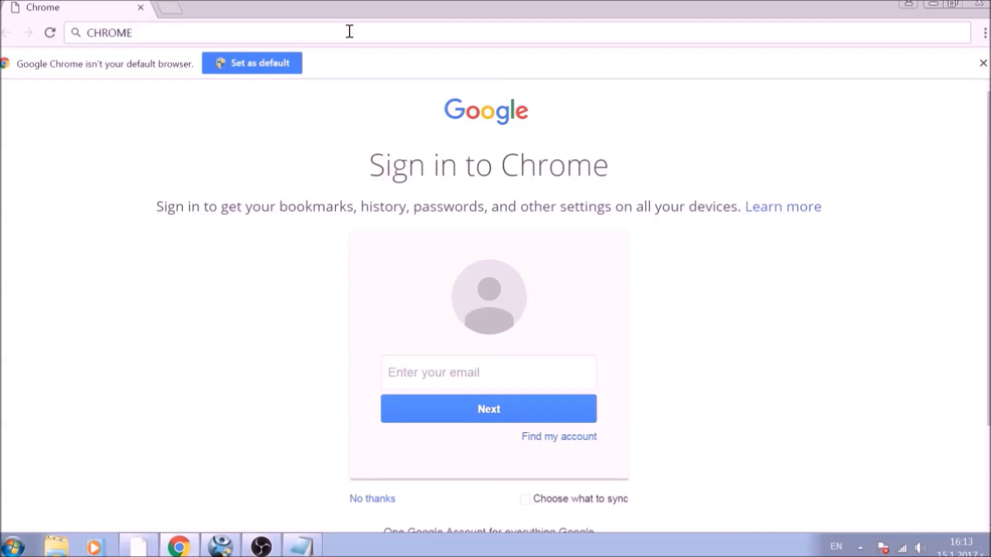
{"action": "type", "text": "://NE"}
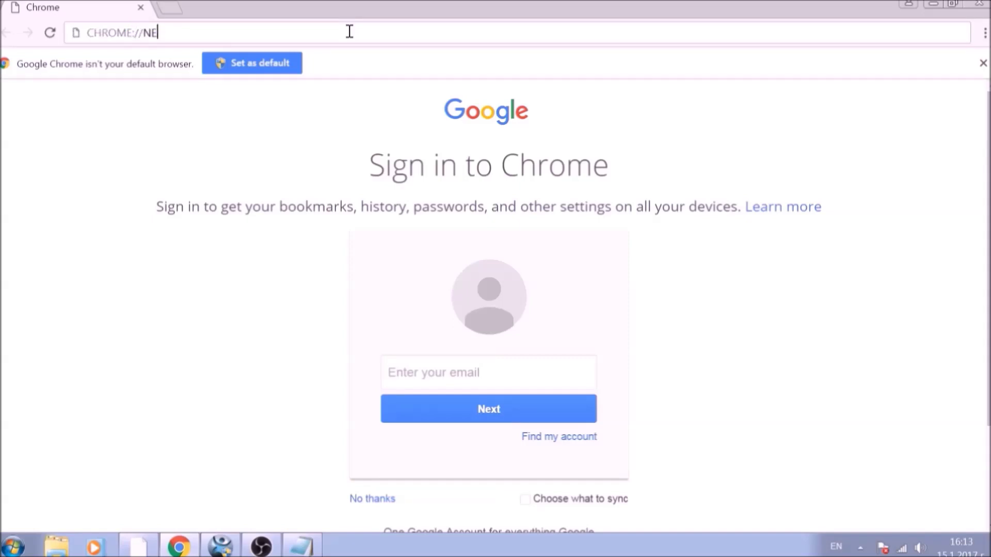
{"action": "type", "text": "T-INTER"}
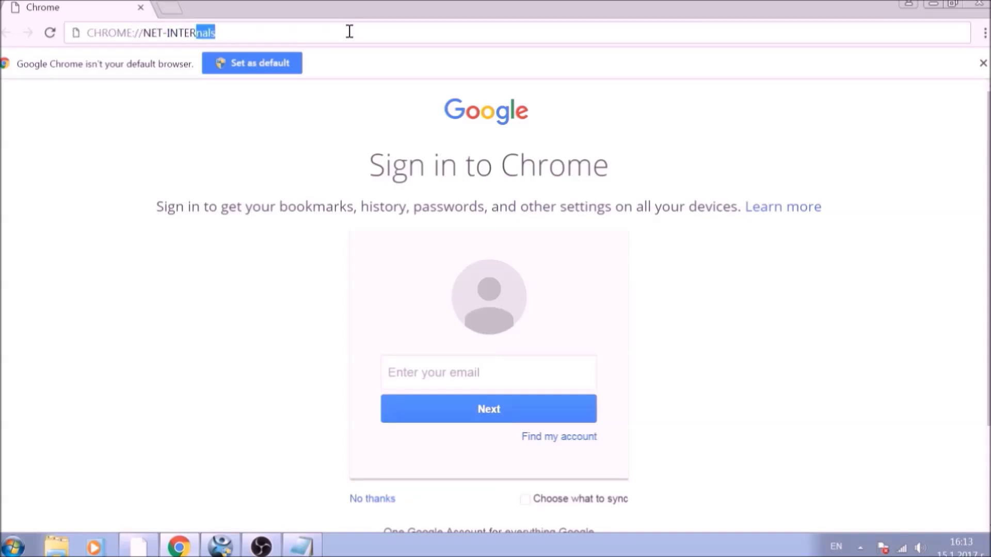
{"action": "type", "text": "NALS/#DNS"}
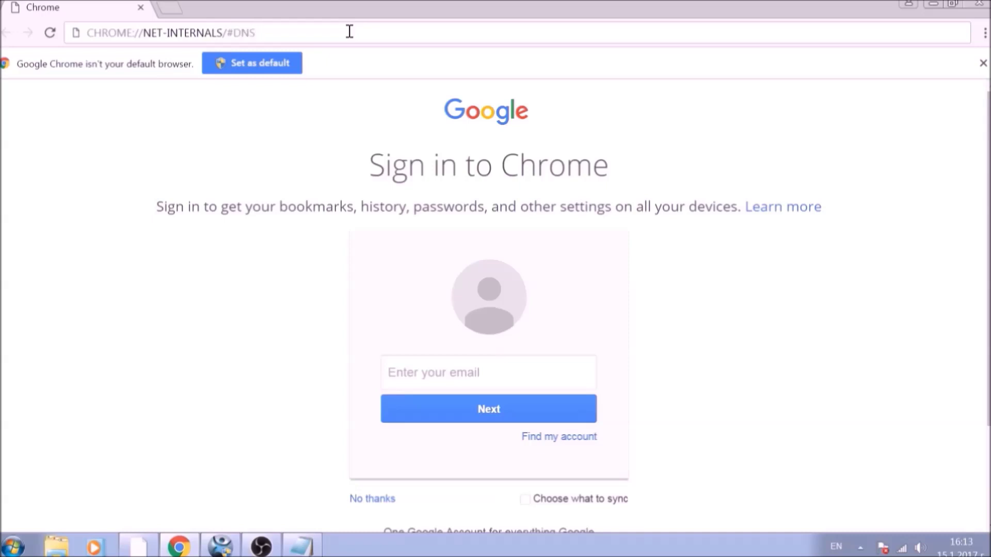
{"action": "key", "text": "Return"}
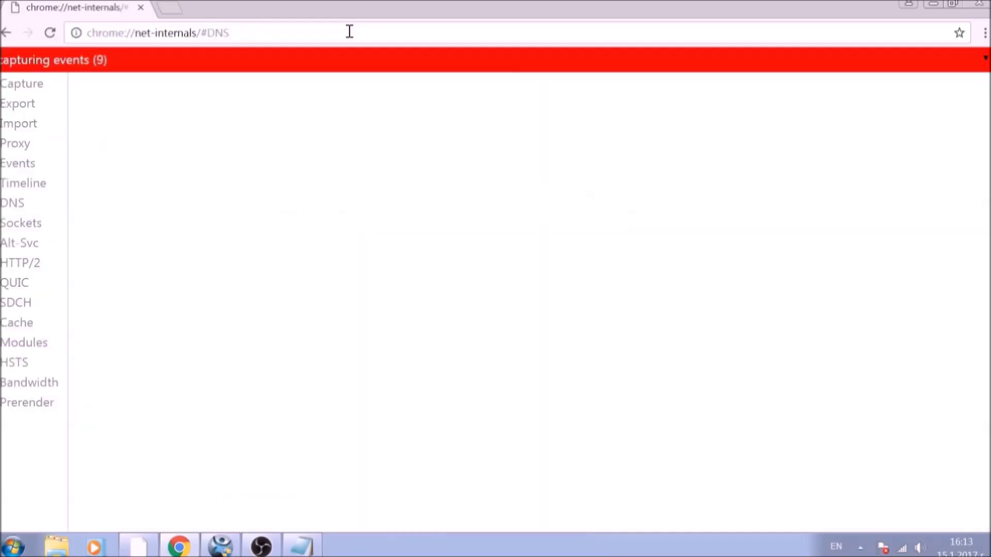
Clear the DNS host resolver cache, then view and scroll the Cache statistics
{"action": "left_click", "coordinate": [15, 206]}
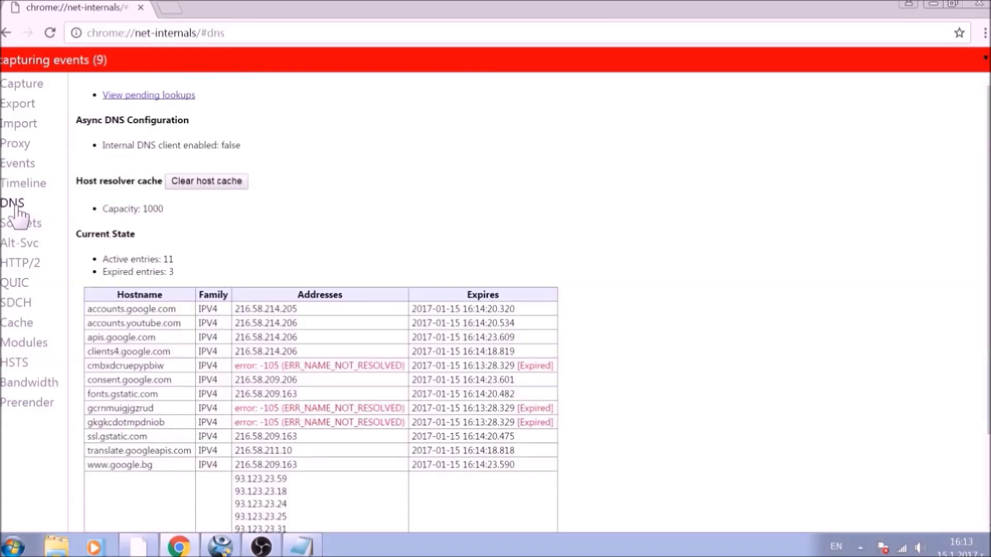
{"action": "left_click", "coordinate": [208, 195]}
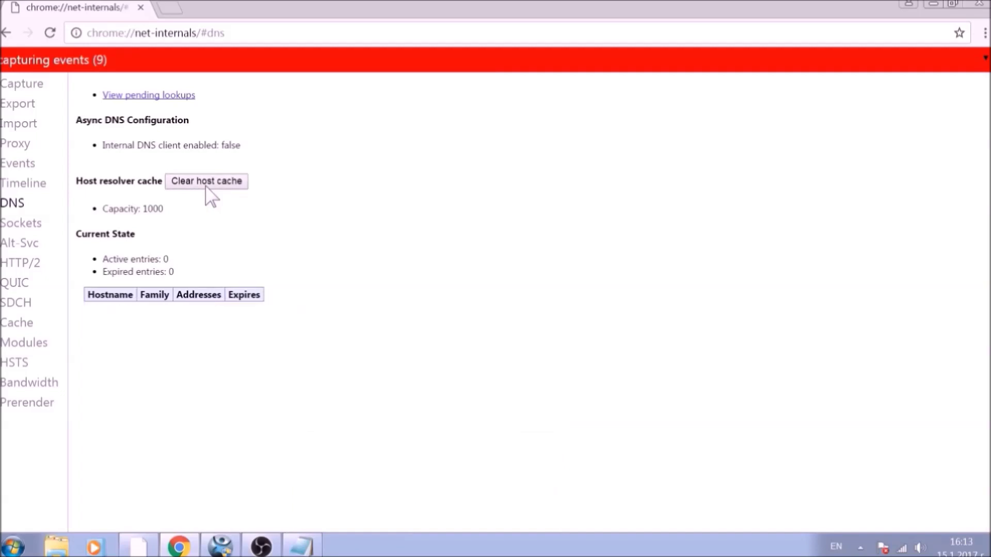
{"action": "left_click", "coordinate": [37, 324]}
{"action": "scroll", "coordinate": [106, 297], "scroll_direction": "down", "scroll_amount": 6}
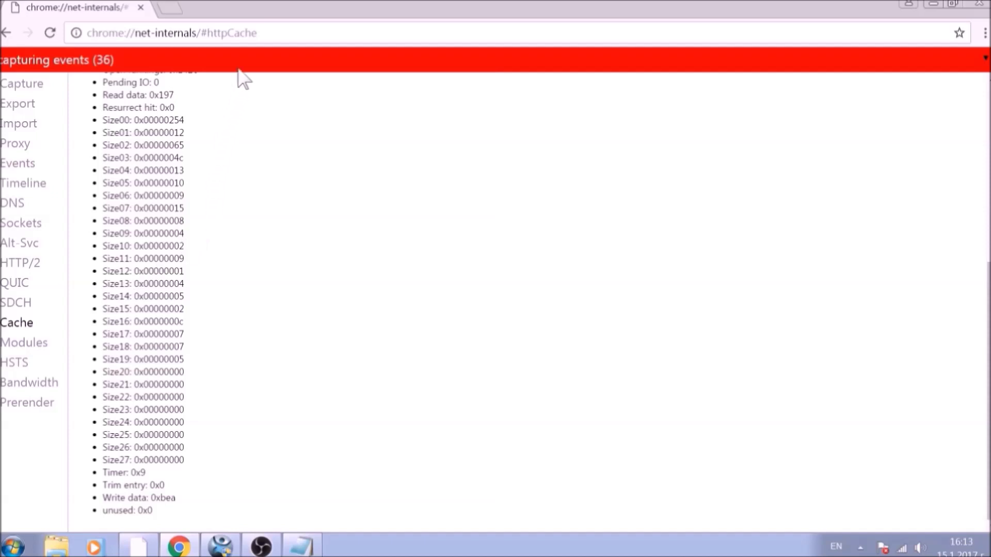
Go to chrome://settings/clearBrowserData, correcting a typo in the address
{"action": "left_click", "coordinate": [253, 33]}
{"action": "type", "text": "CH"}
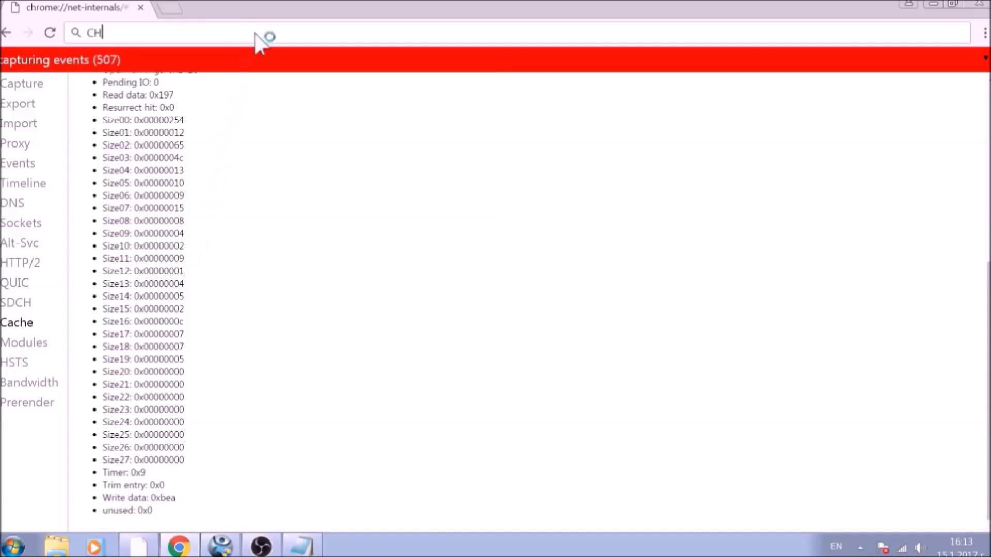
{"action": "type", "text": "ROME:"}
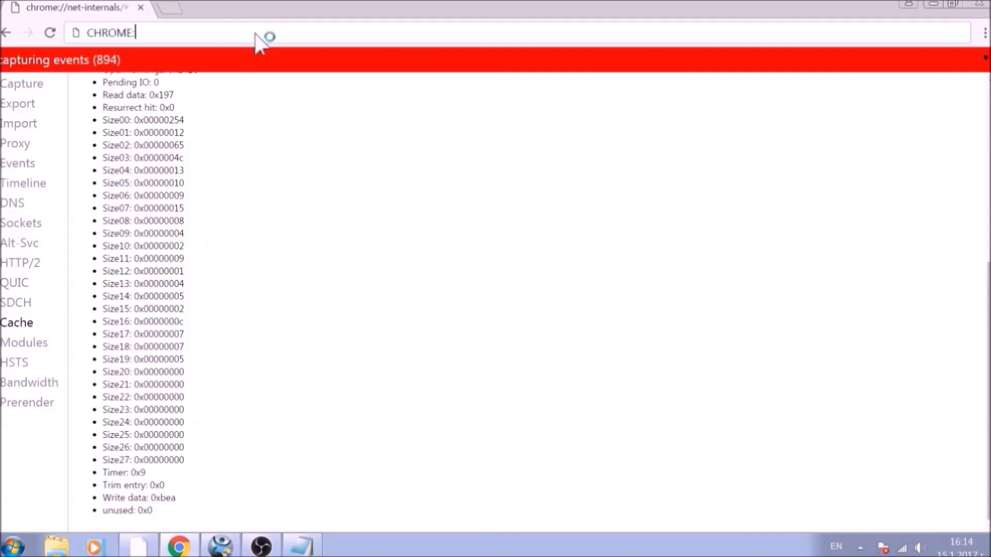
{"action": "type", "text": "//SETTI"}
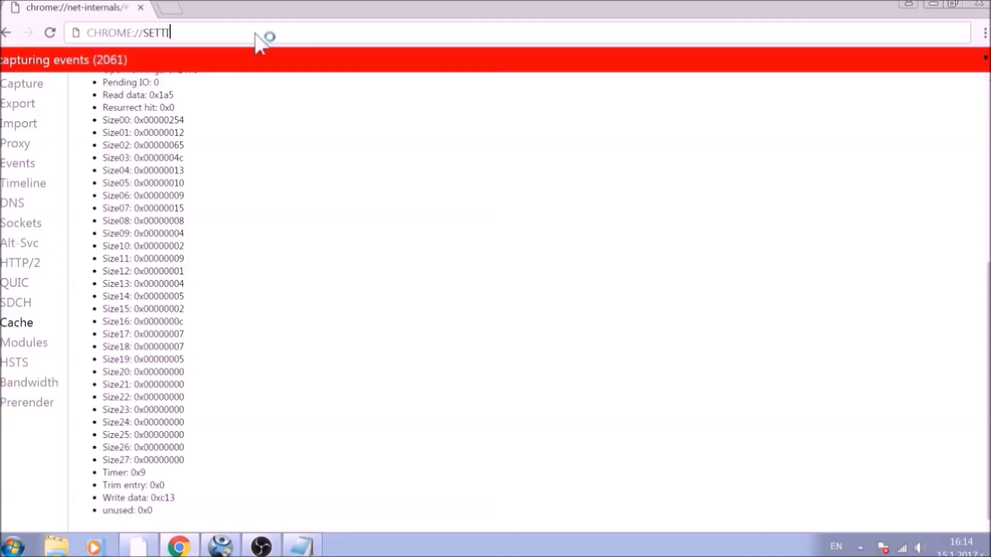
{"action": "type", "text": "NGS/CLEARBW"}
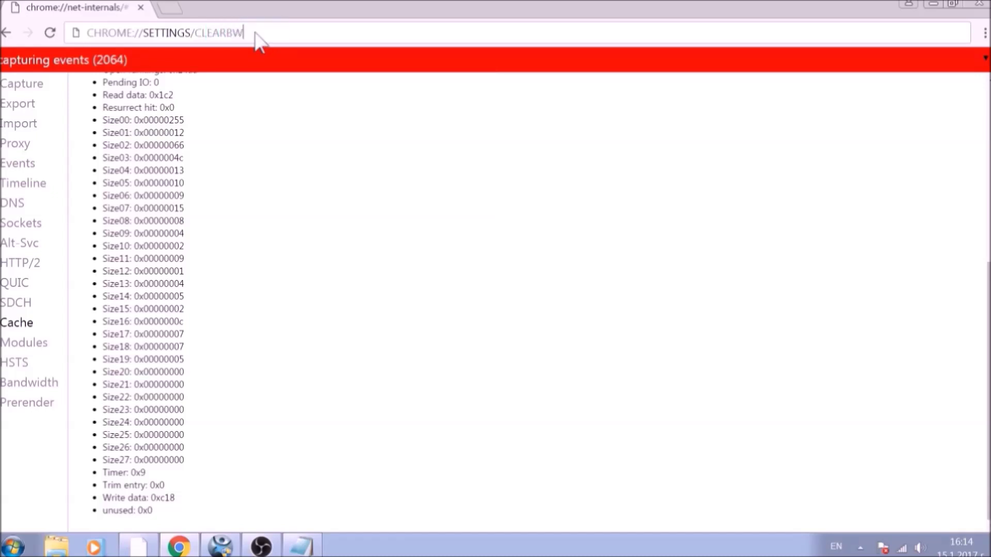
{"action": "key", "text": "BackSpace"}
{"action": "type", "text": "ROWSERDATA"}
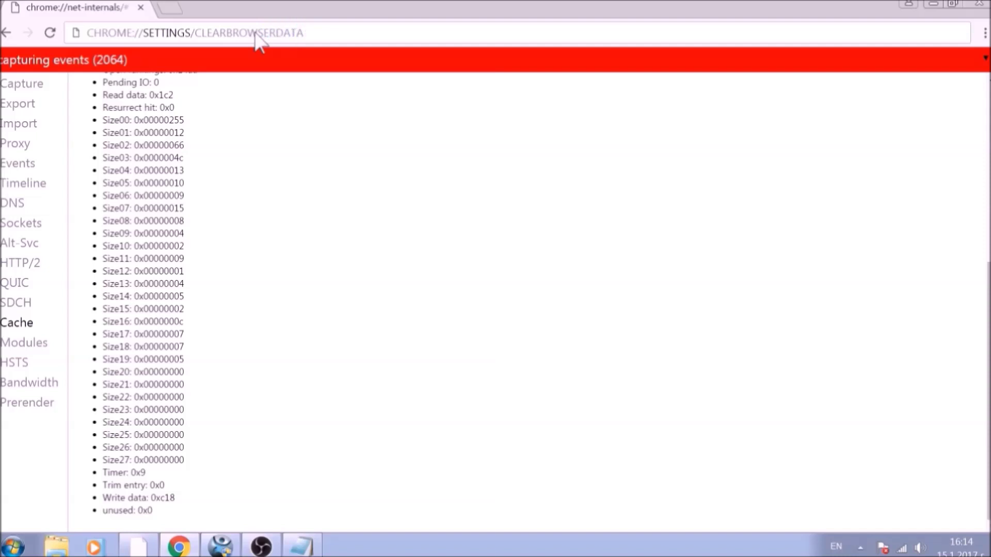
{"action": "key", "text": "Return"}
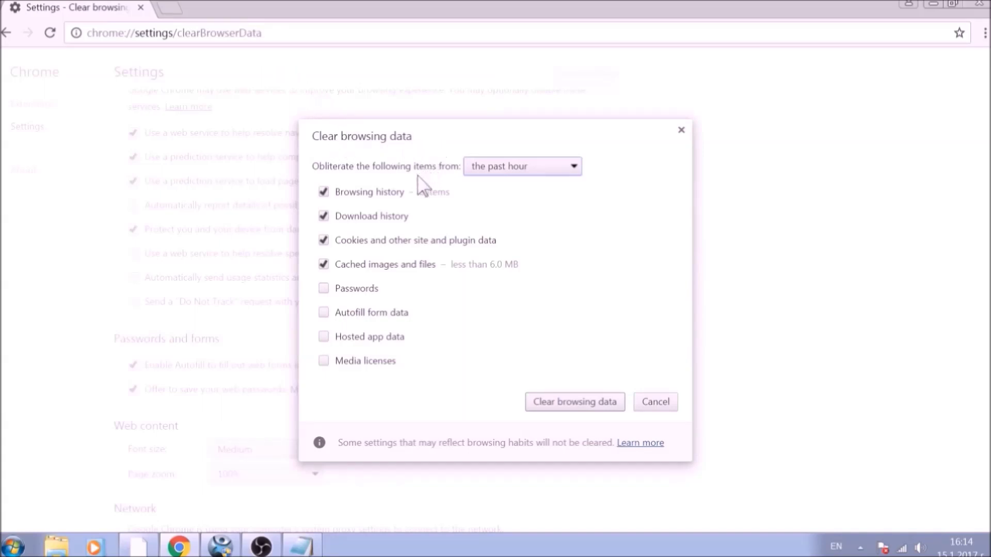
Clear browsing data from the beginning of time, also including passwords, autofill, hosted app data and media licenses
{"action": "left_click", "coordinate": [570, 169]}
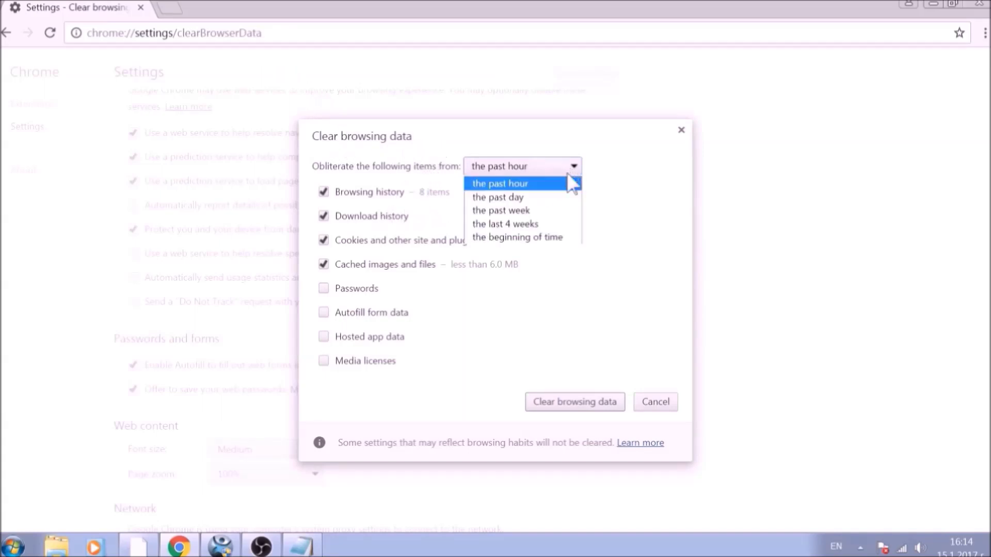
{"action": "left_click", "coordinate": [555, 239]}
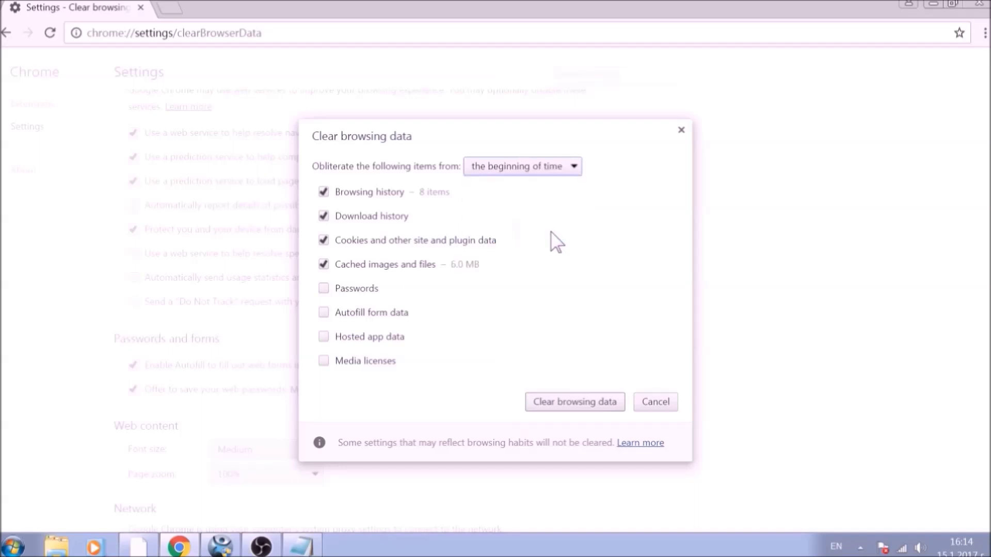
{"action": "left_click", "coordinate": [371, 292]}
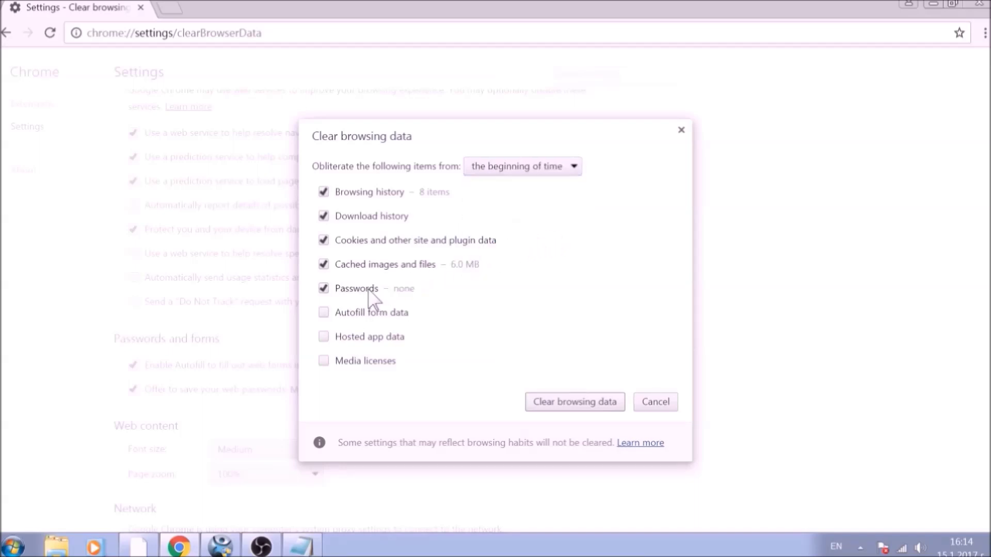
{"action": "left_click", "coordinate": [375, 314]}
{"action": "left_click", "coordinate": [374, 337]}
{"action": "left_click", "coordinate": [373, 361]}
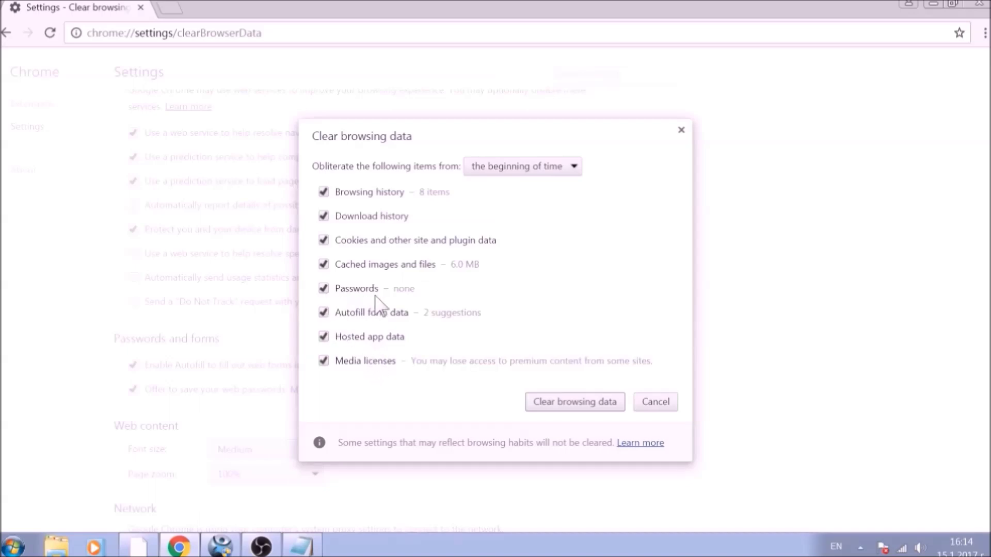
{"action": "left_click", "coordinate": [579, 402]}
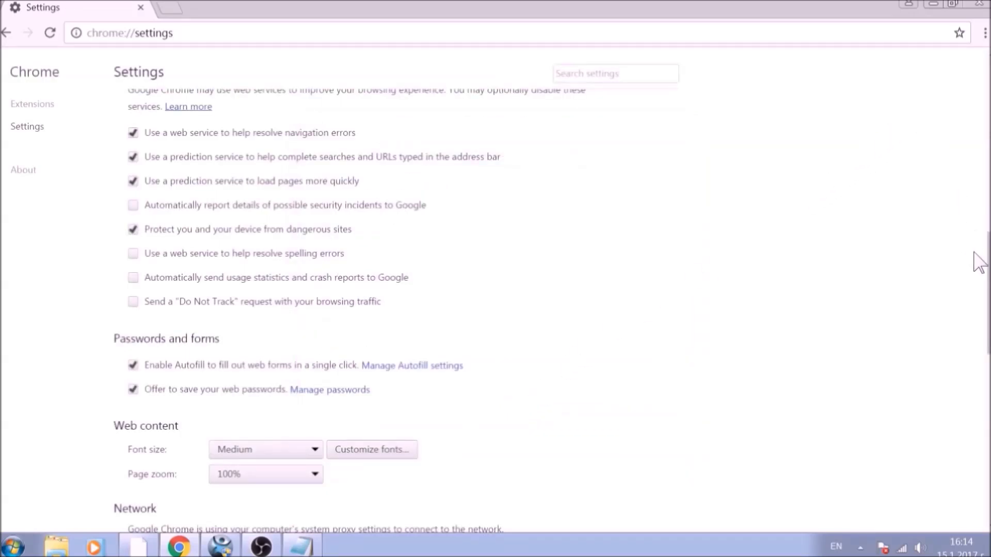
Reset Chrome's settings to defaults from the bottom of Settings, then close Chrome
{"action": "left_click_drag", "start_coordinate": [988, 300], "coordinate": [974, 492]}
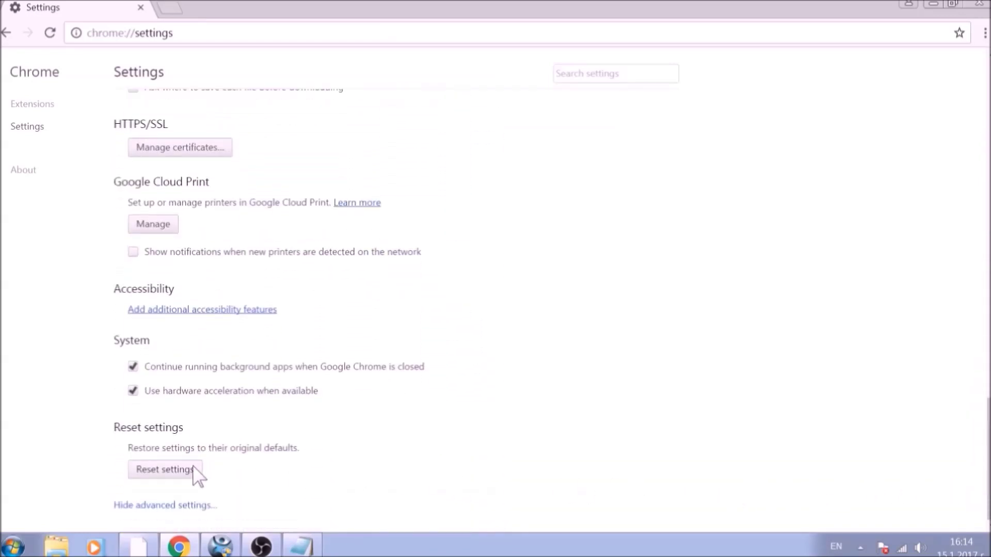
{"action": "left_click", "coordinate": [163, 471]}
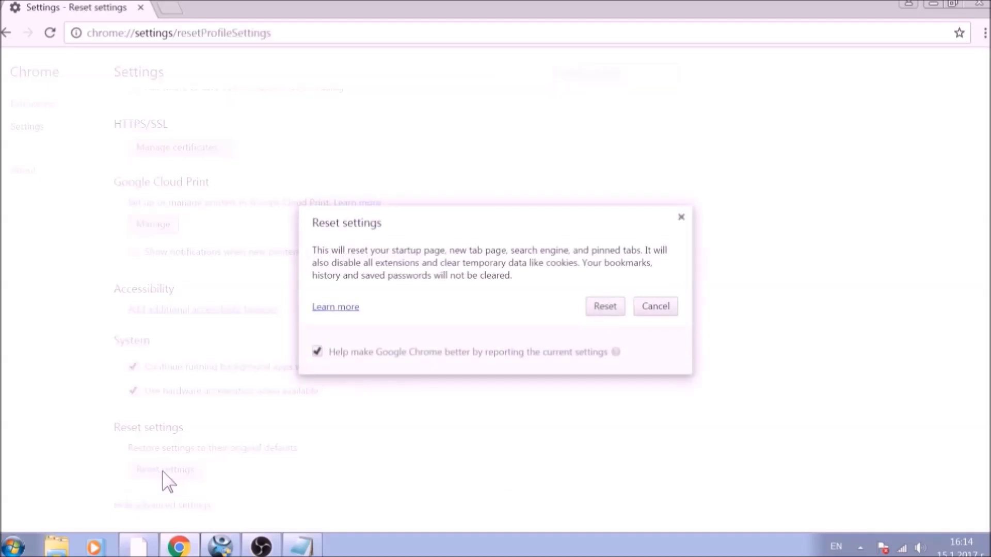
{"action": "left_click", "coordinate": [607, 307]}
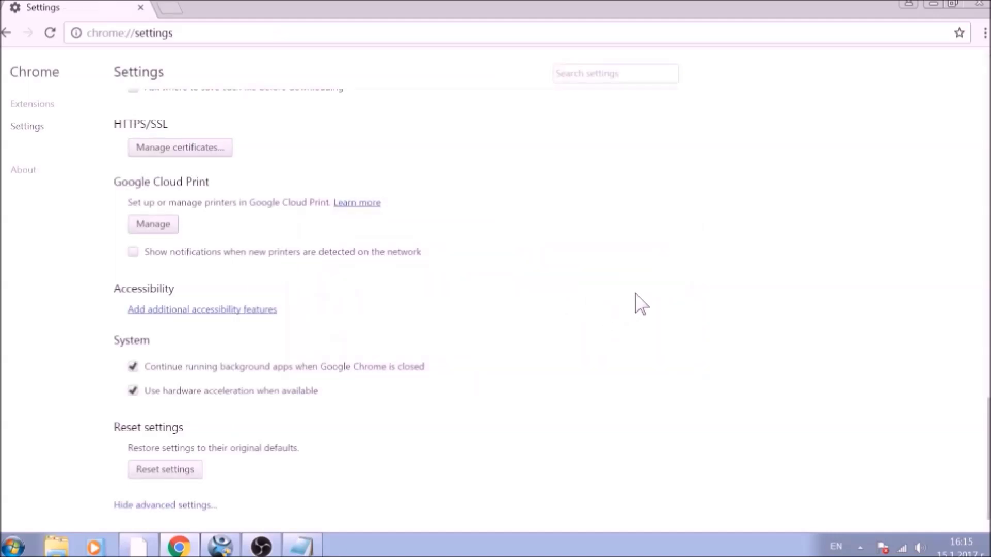
{"action": "left_click", "coordinate": [978, 4]}
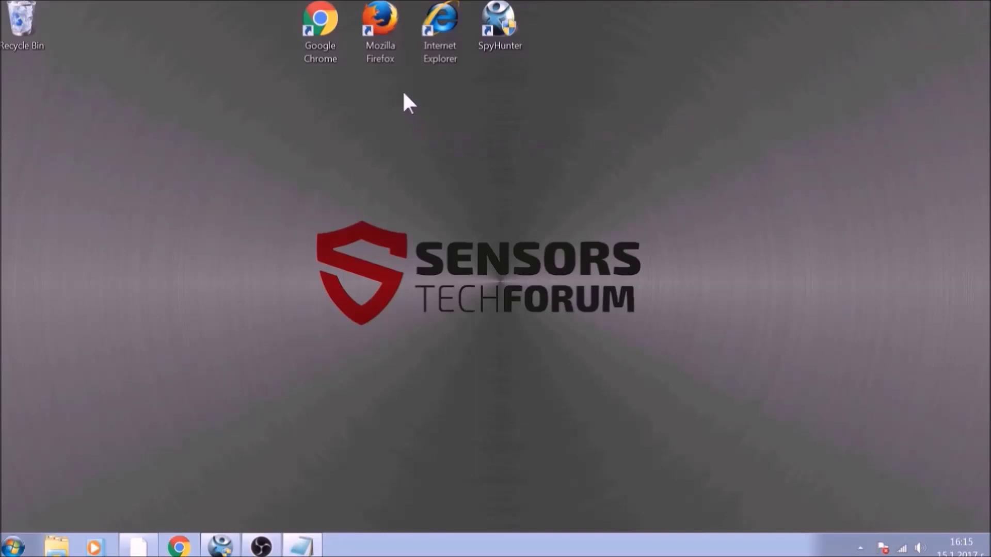
Launch Firefox and open its Options General page with Alt+T, O
{"action": "double_click", "coordinate": [386, 54]}
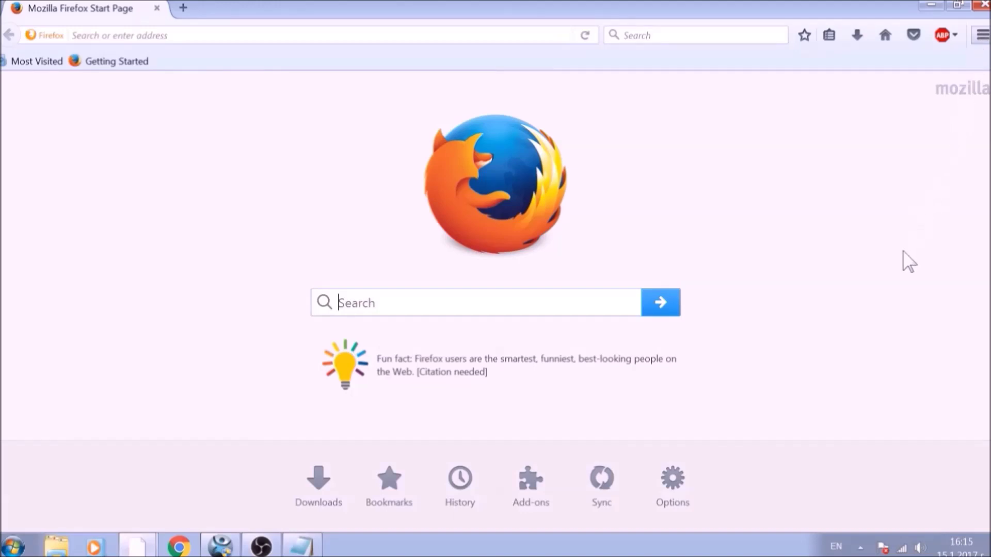
{"action": "key", "text": "alt+t"}
{"action": "key", "text": "o"}
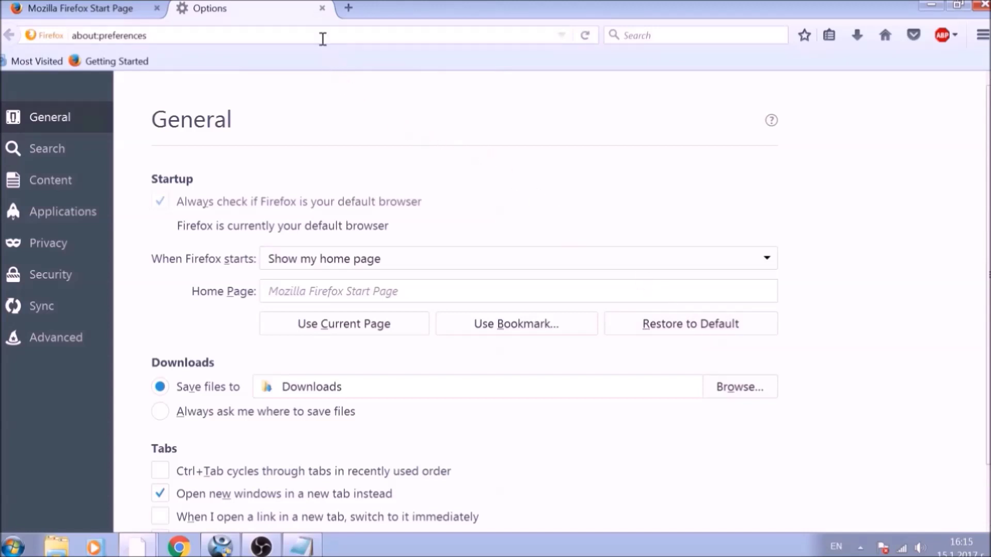
{"action": "left_click", "coordinate": [321, 37]}
Load about:support and run Refresh Firefox, confirming it in the dialog
{"action": "left_click", "coordinate": [321, 38]}
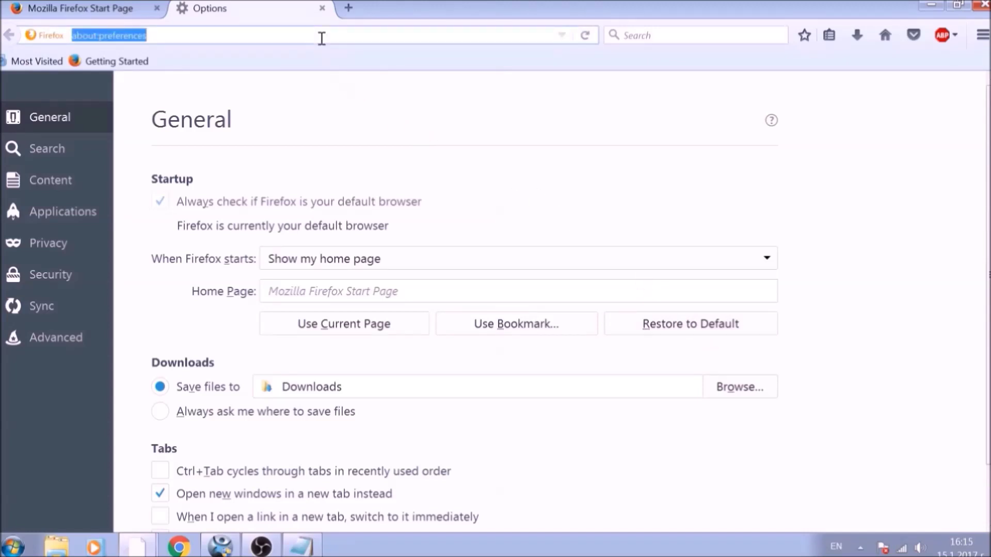
{"action": "type", "text": "ABO"}
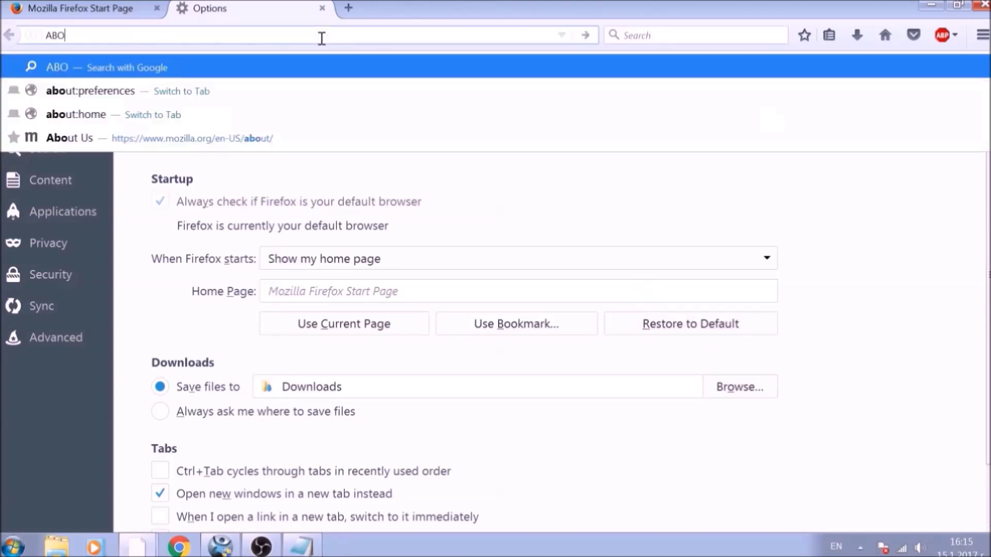
{"action": "type", "text": "UT:SU"}
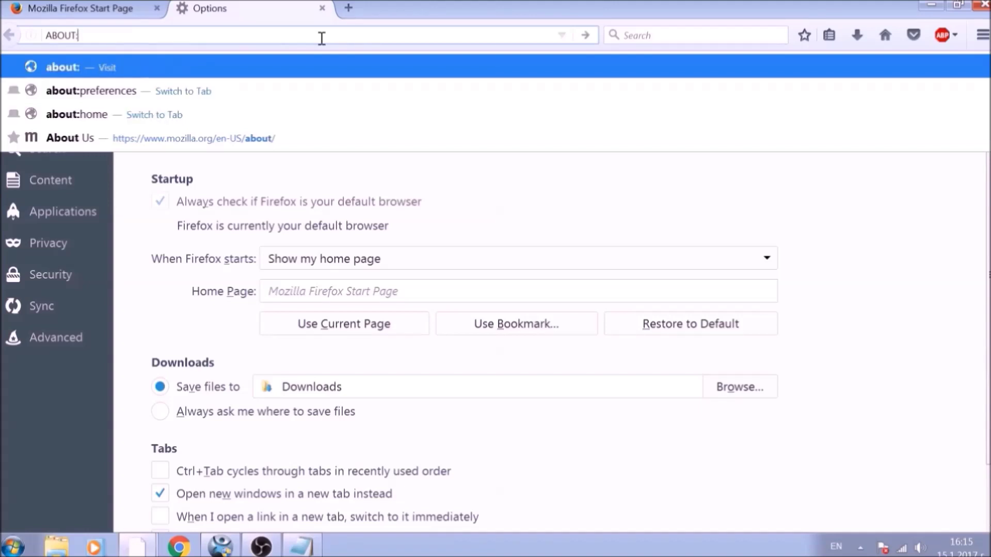
{"action": "type", "text": "PPORT"}
{"action": "key", "text": "Return"}
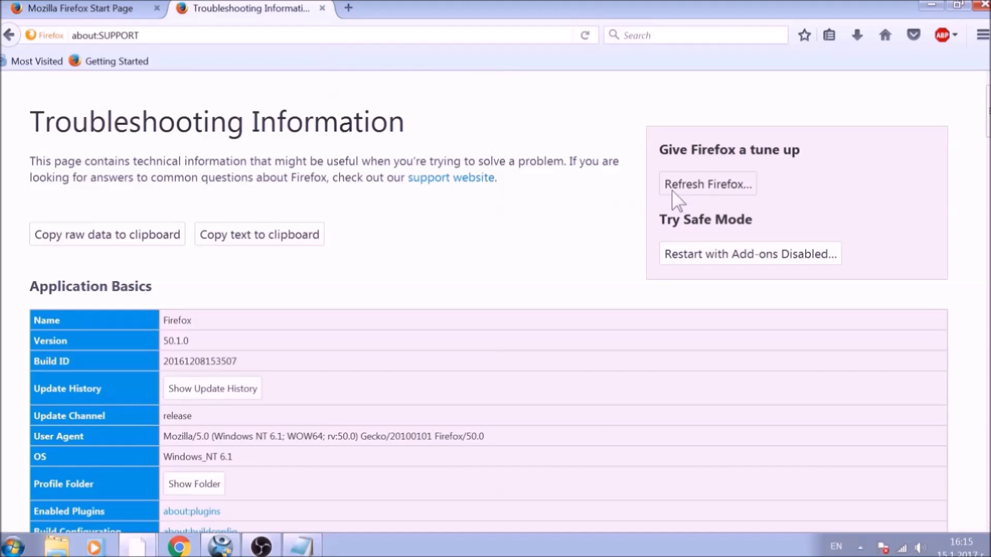
{"action": "left_click", "coordinate": [676, 198]}
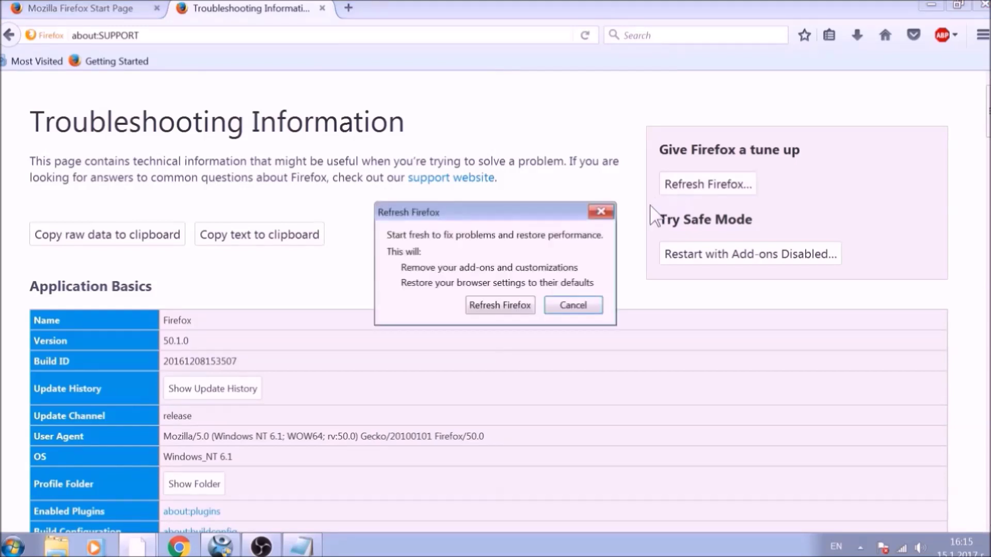
{"action": "left_click", "coordinate": [524, 312]}
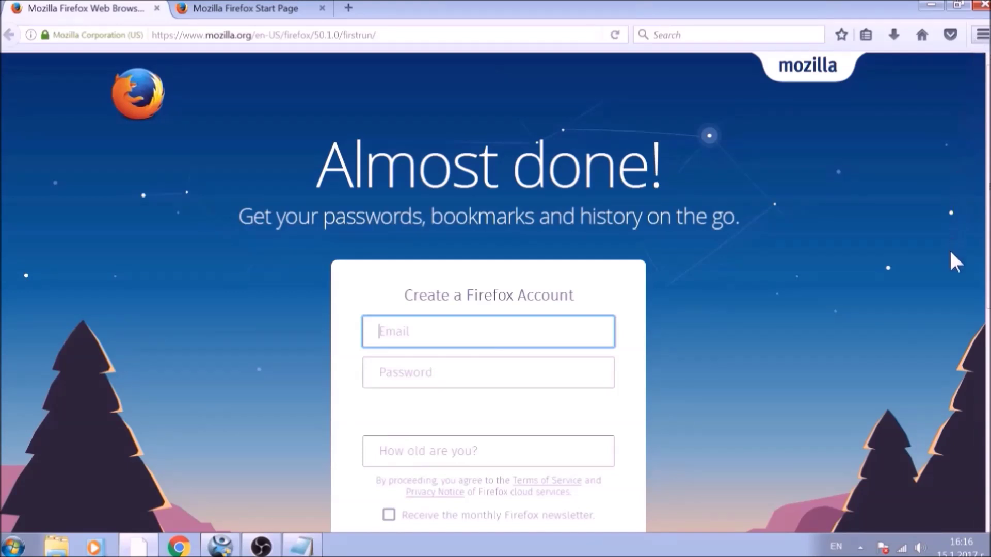
Check the two Avast extensions are disabled in Add-ons, then close Firefox and its three tabs
{"action": "key", "text": "ctrl+shift+a"}
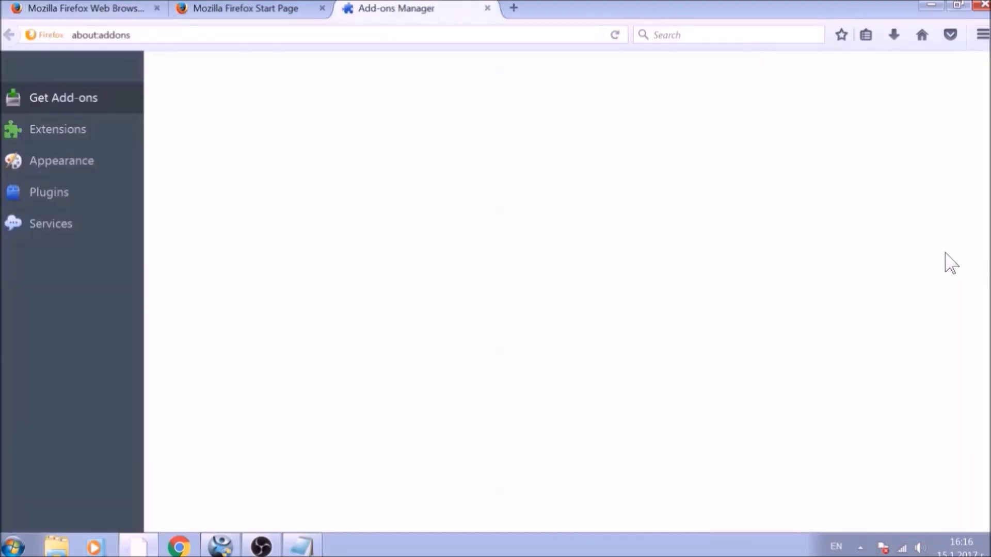
{"action": "left_click", "coordinate": [109, 143]}
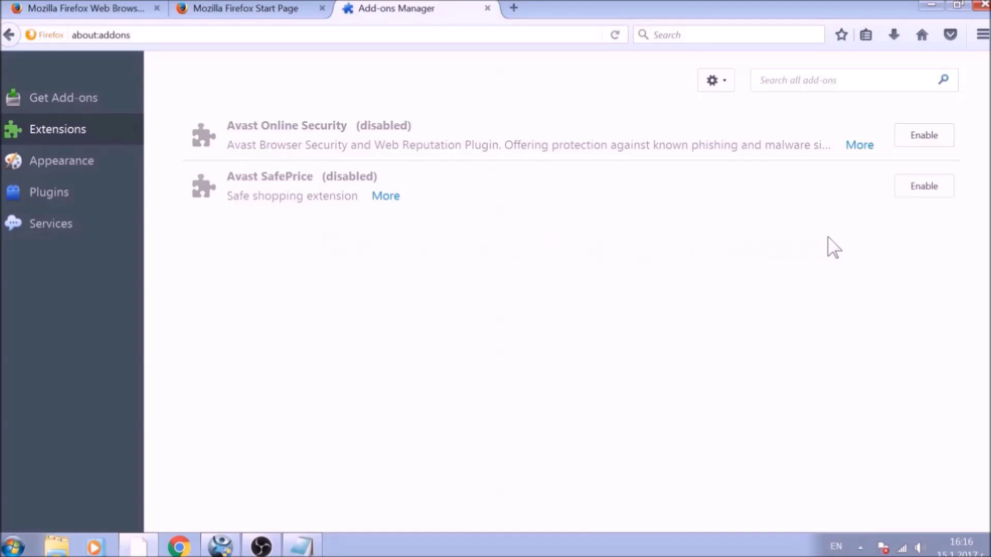
{"action": "left_click", "coordinate": [983, 5]}
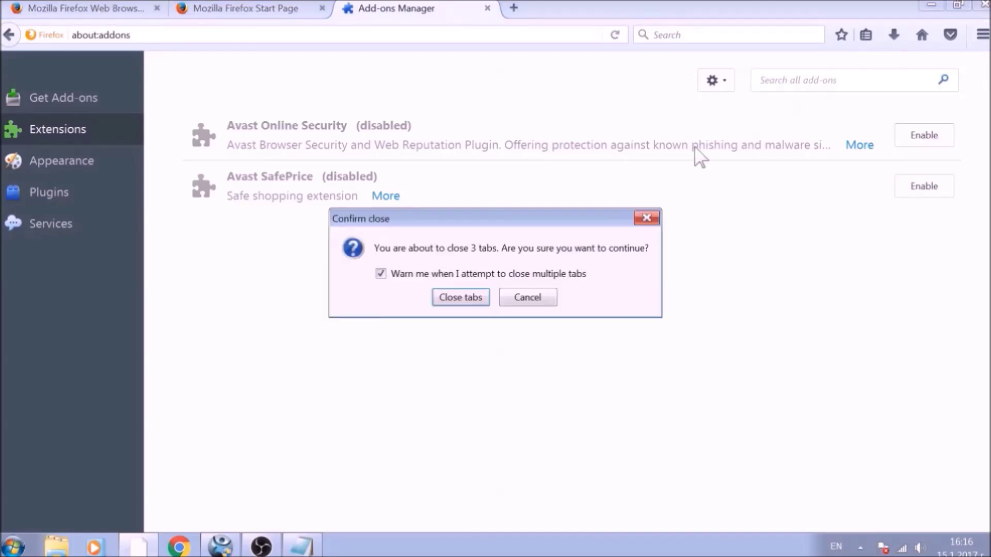
{"action": "left_click", "coordinate": [486, 298]}
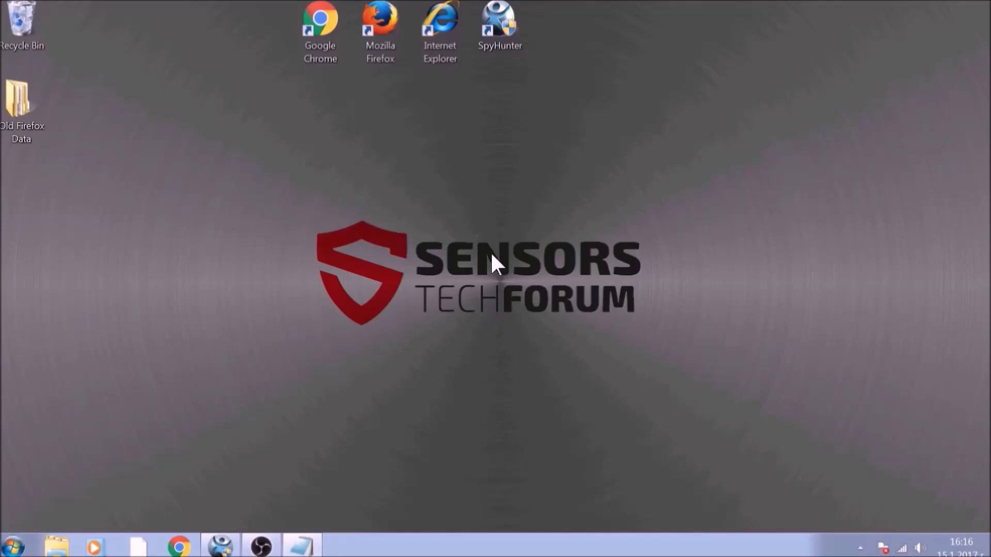
Launch Internet Explorer and set its home page to about:blank in Internet Options
{"action": "double_click", "coordinate": [439, 43]}
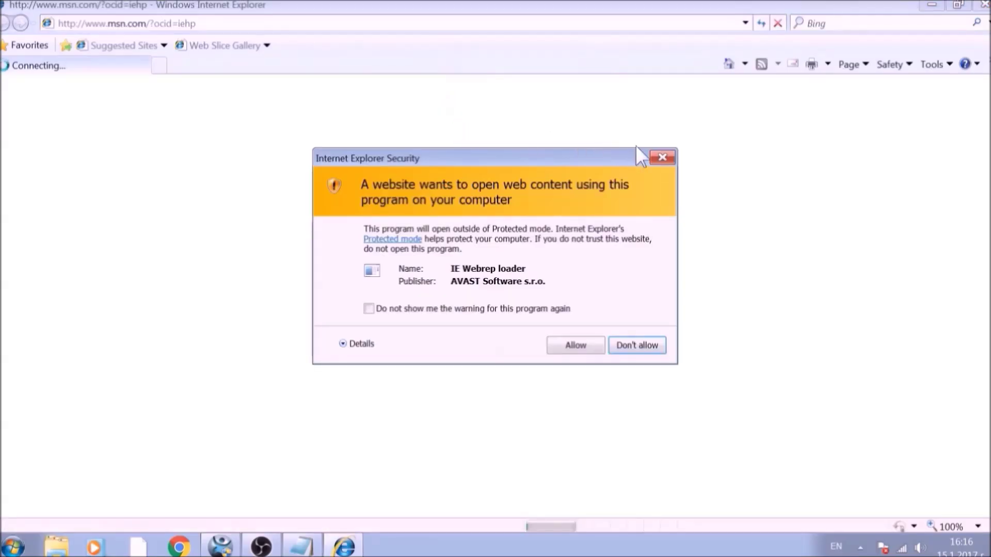
{"action": "left_click", "coordinate": [654, 156]}
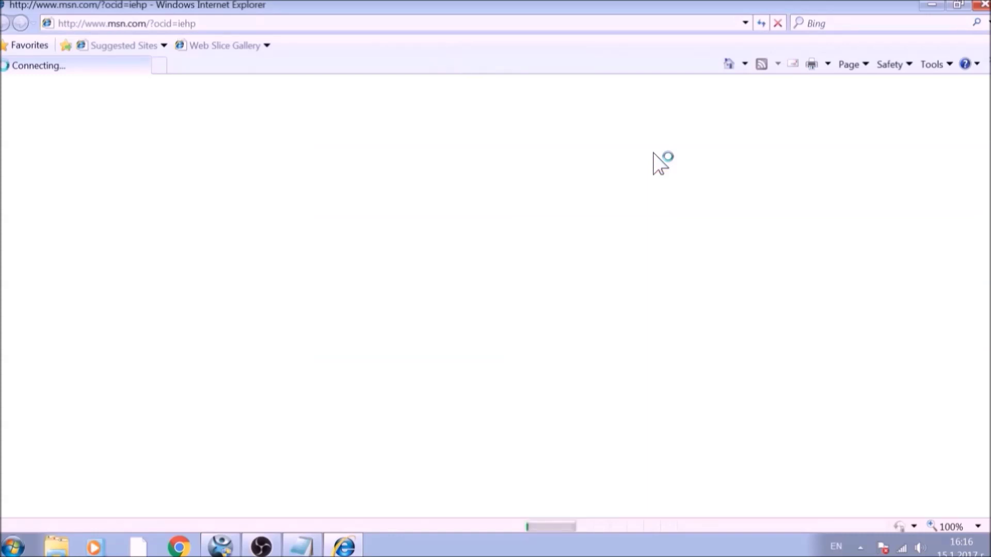
{"action": "left_click", "coordinate": [934, 65]}
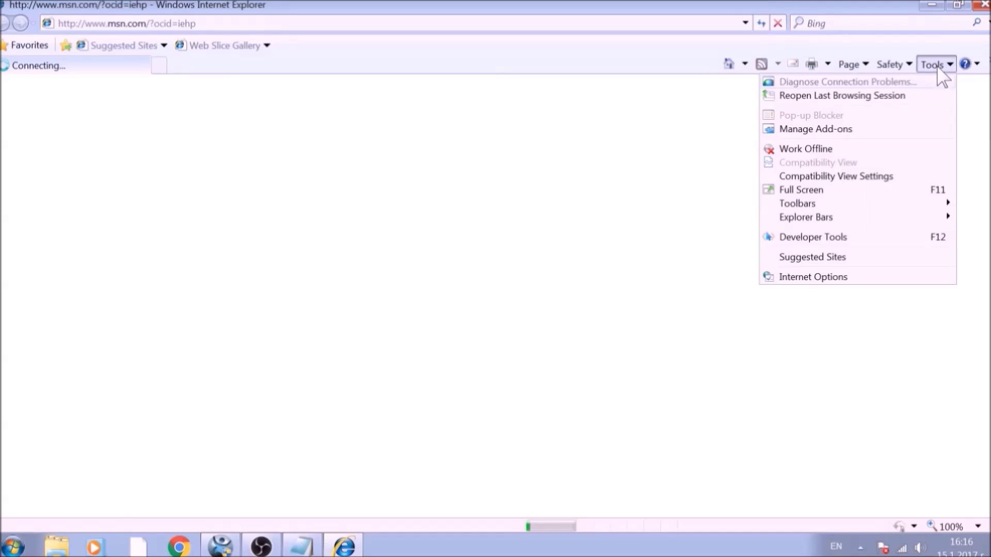
{"action": "left_click", "coordinate": [843, 277]}
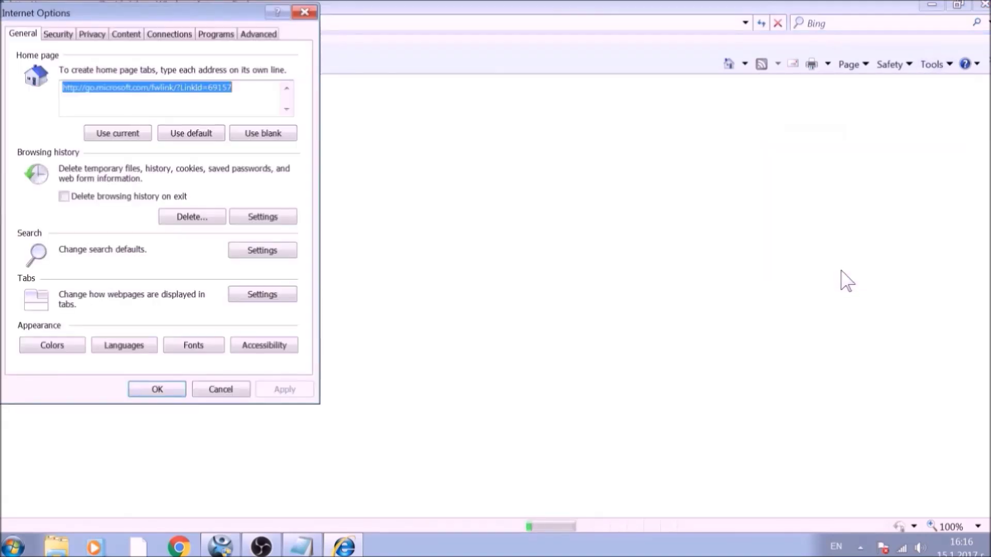
{"action": "left_click", "coordinate": [270, 135]}
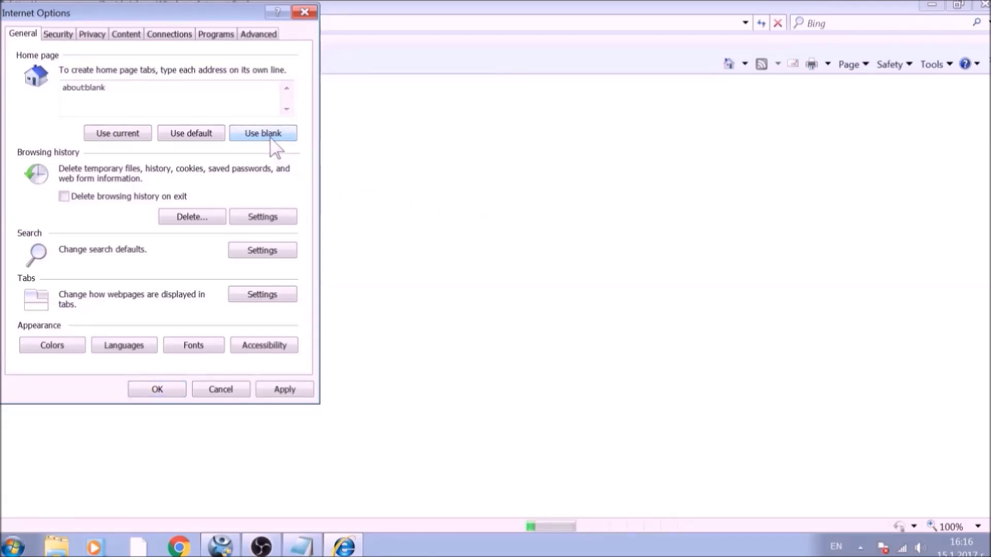
{"action": "left_click", "coordinate": [260, 35]}
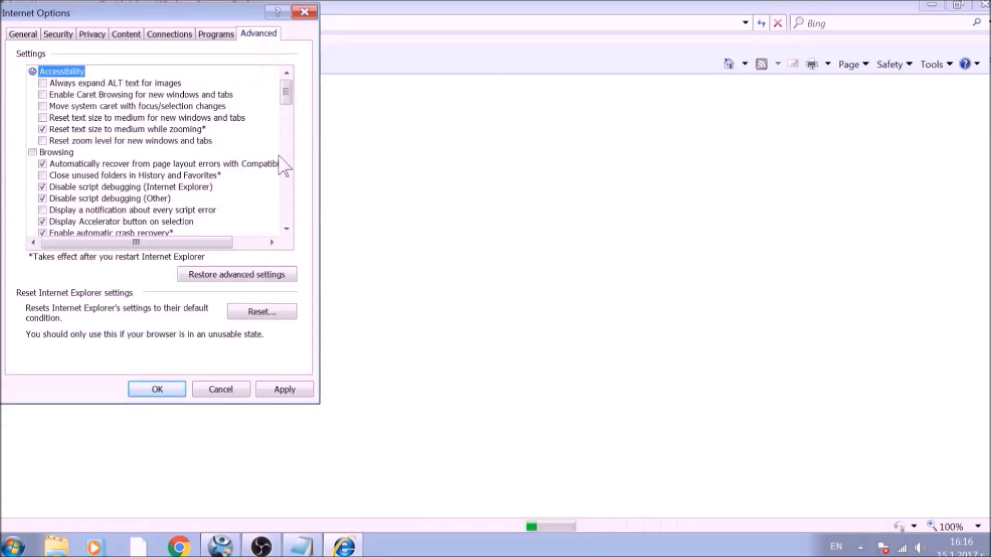
Reset Internet Explorer to defaults with Delete personal settings checked, then close the browser
{"action": "left_click", "coordinate": [288, 316]}
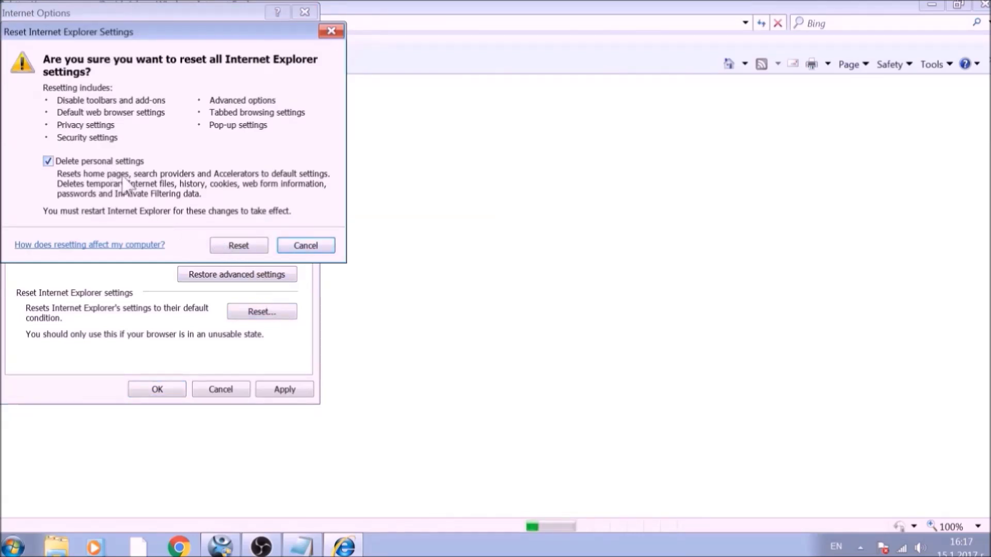
{"action": "left_click", "coordinate": [226, 246]}
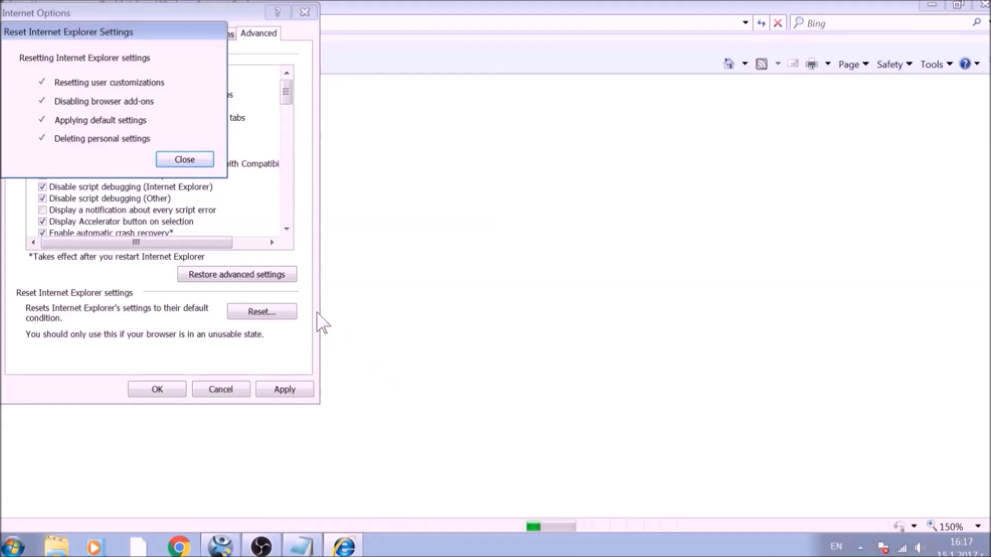
{"action": "left_click", "coordinate": [200, 160]}
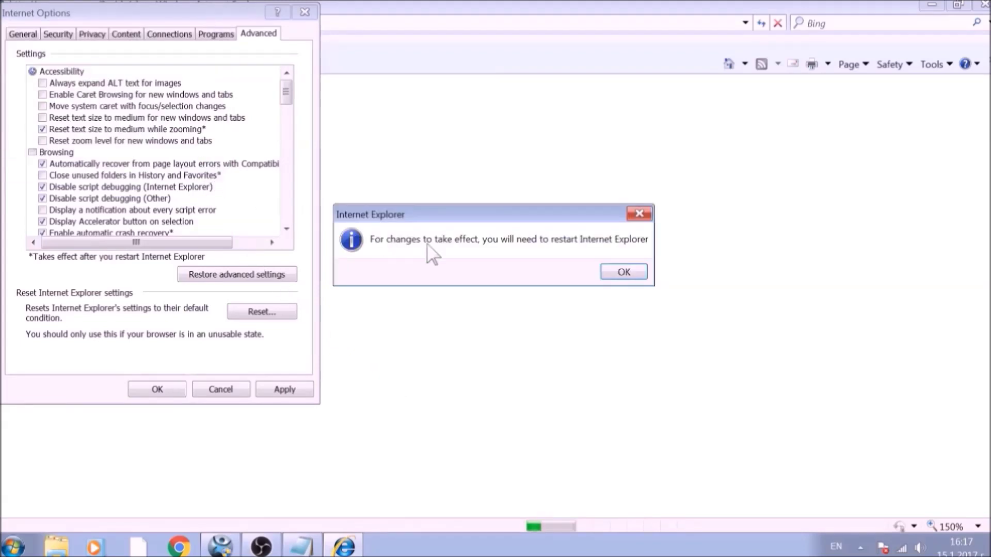
{"action": "left_click", "coordinate": [624, 272]}
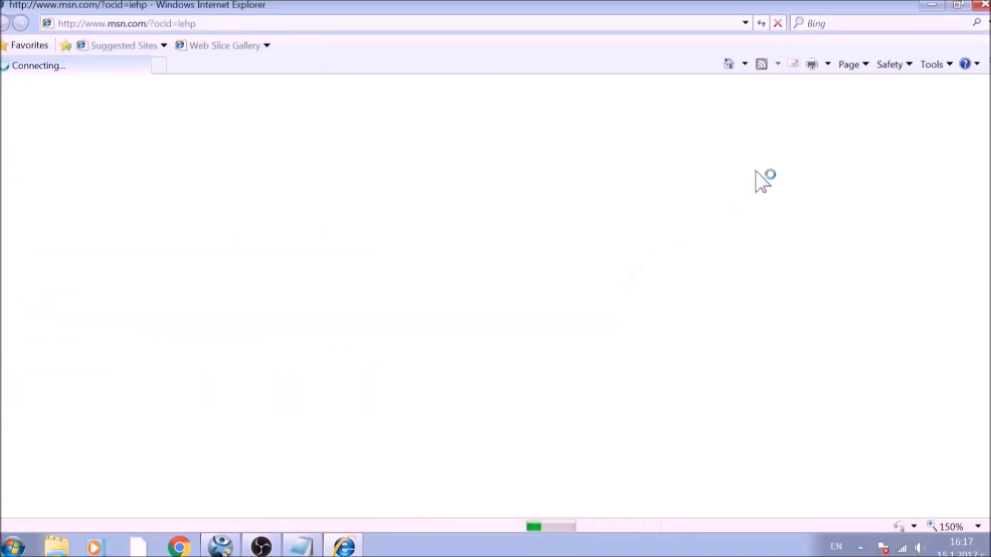
{"action": "left_click", "coordinate": [983, 6]}
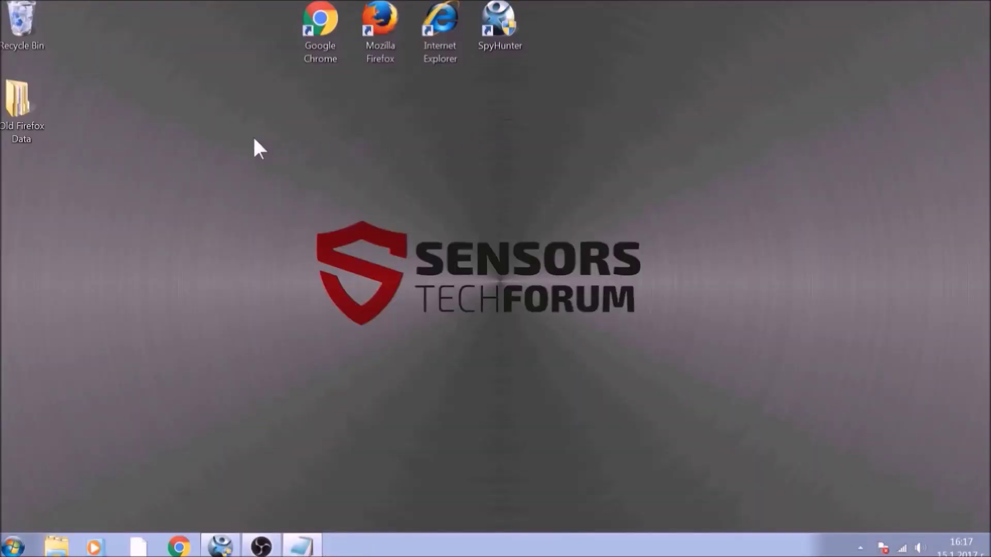
Restore the SpyHunter 4 window from the taskbar, showing its Start New Scan page
{"action": "left_click_drag", "start_coordinate": [200, 140], "coordinate": [757, 394]}
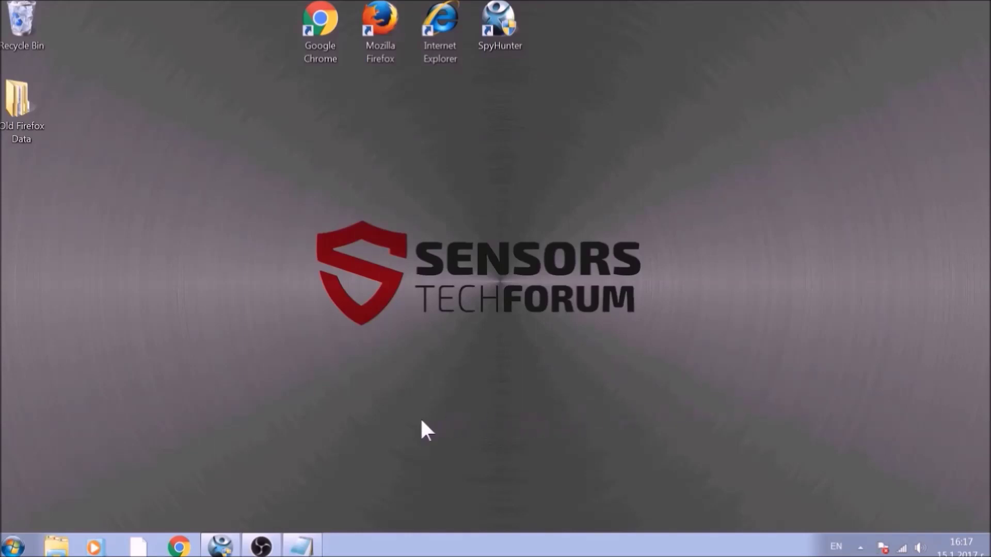
{"action": "left_click", "coordinate": [234, 546]}
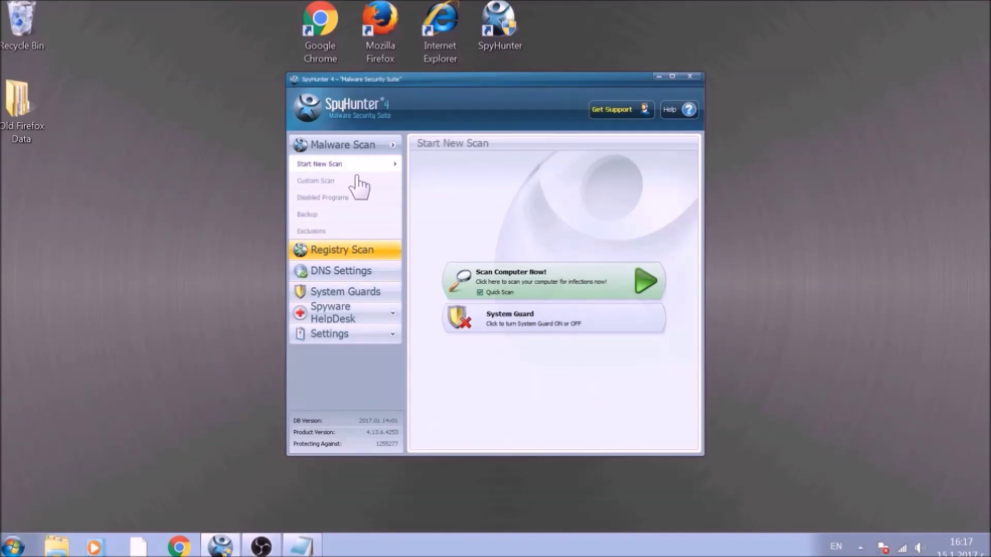
Run Scan Computer Now! with Quick Scan ticked so scanning of memory begins
{"action": "left_click", "coordinate": [518, 276]}
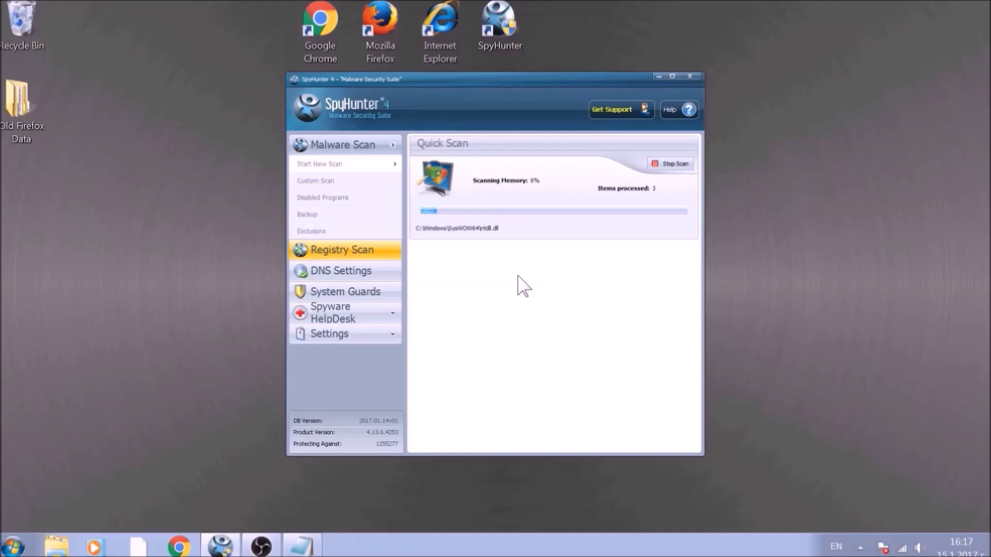